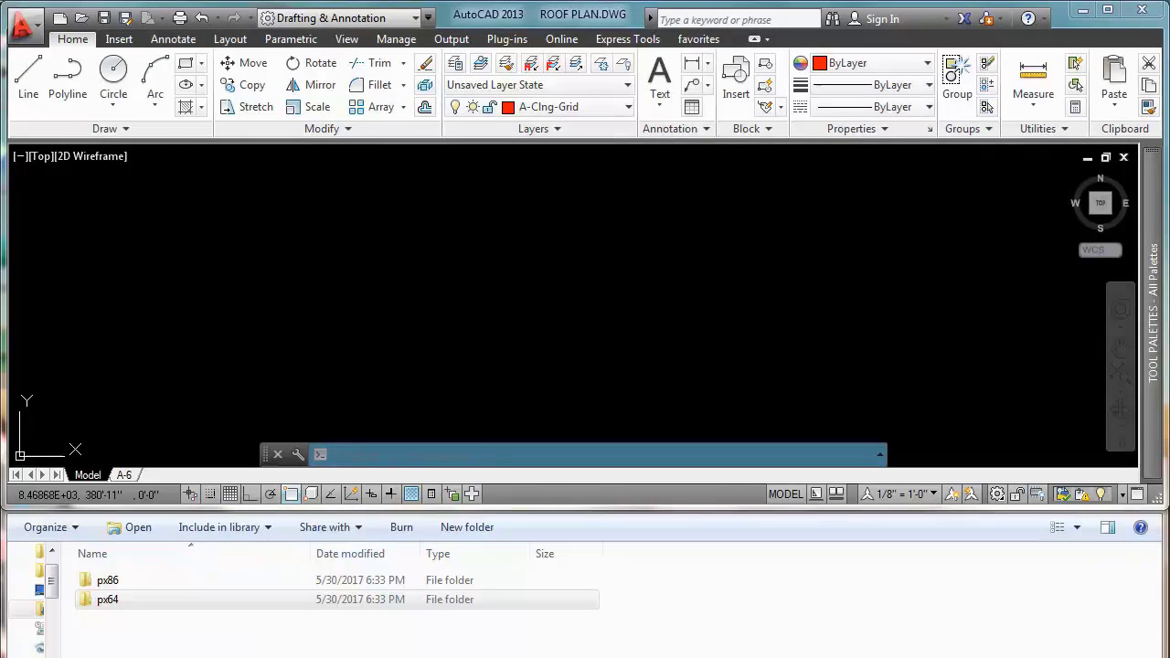
Bring up the Autodesk article on growing DWG files and read through to its DGN hotfix Solution
key(alt+Tab)
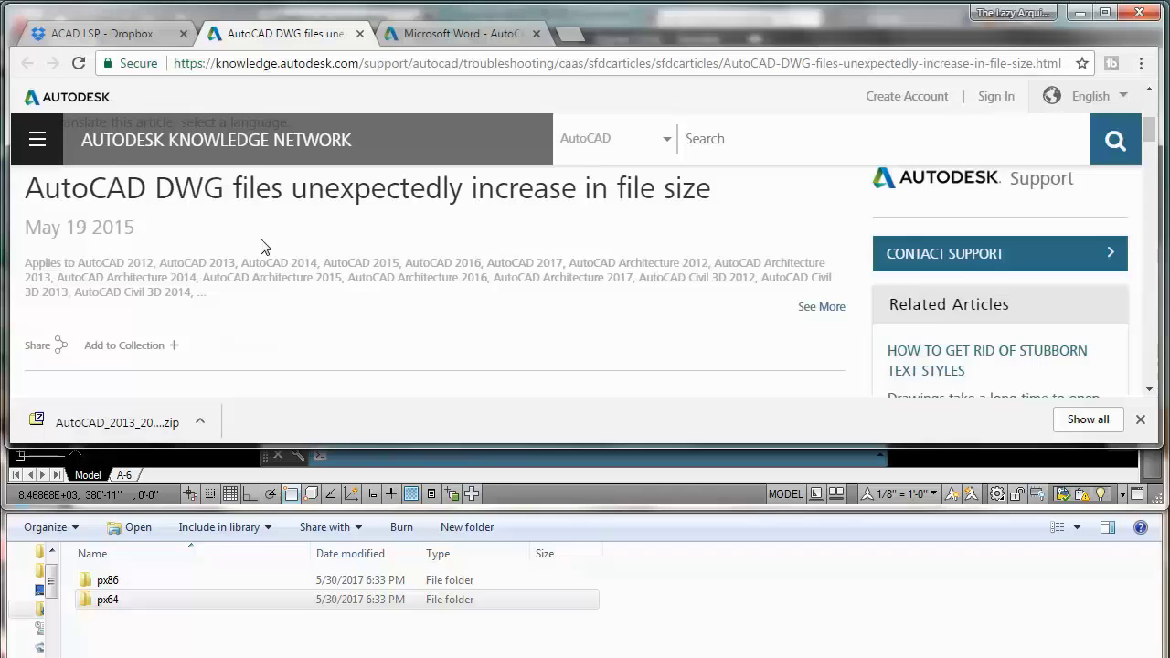
scroll(336, 320, down, 1)
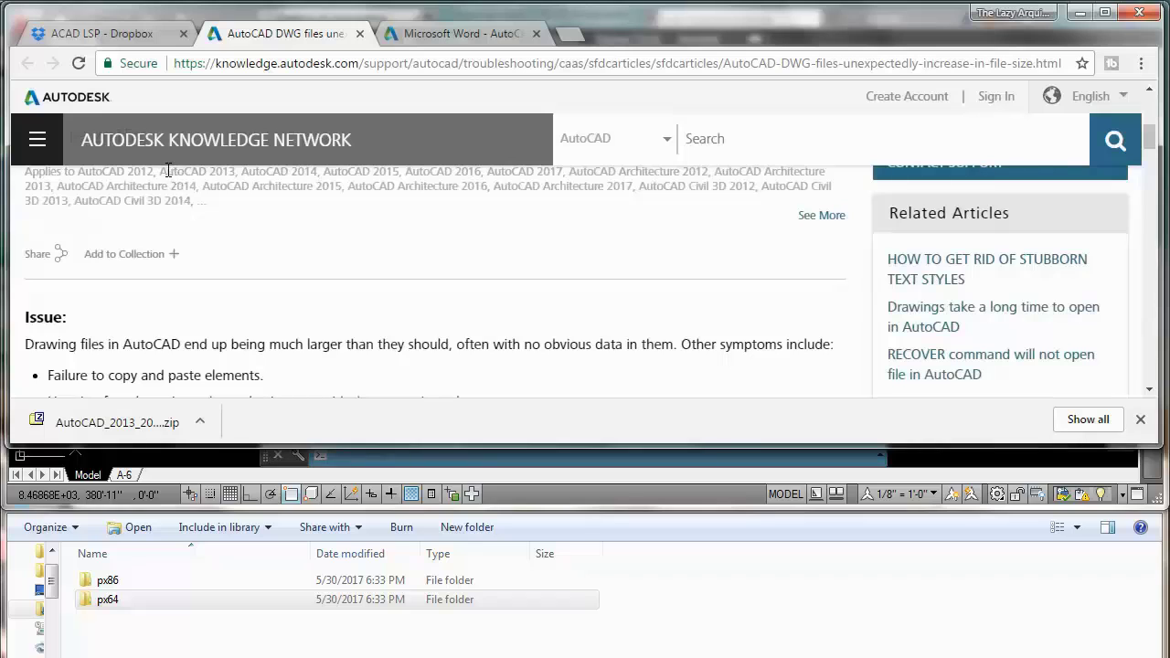
scroll(220, 238, down, 1)
scroll(260, 294, down, 1)
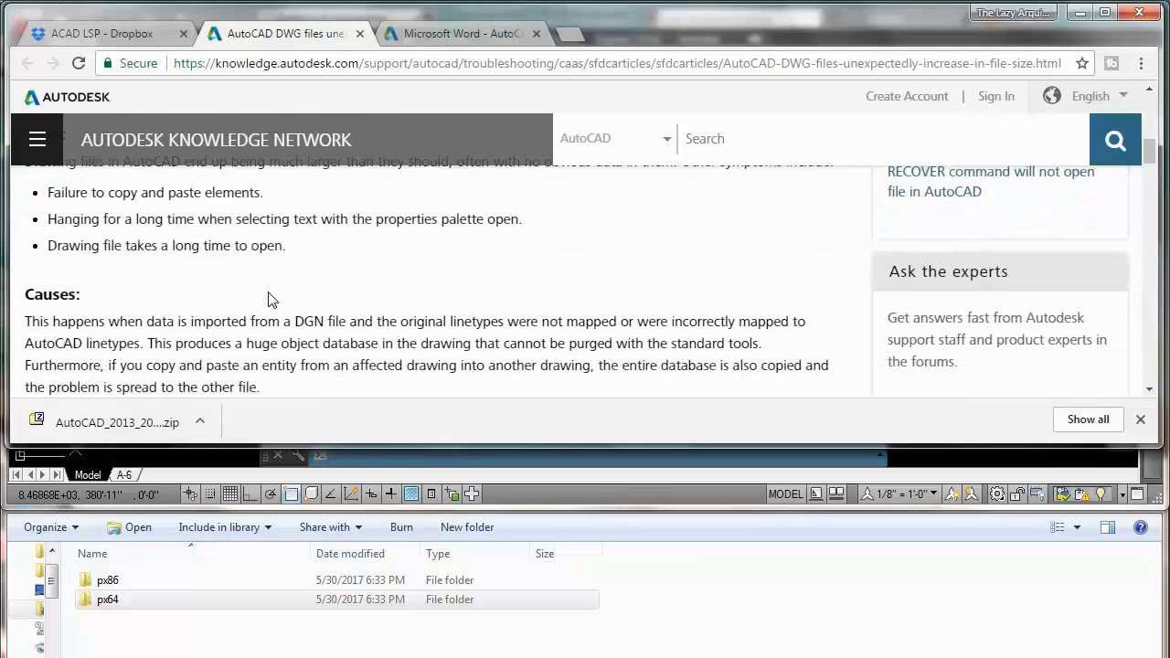
scroll(281, 276, up, 2)
scroll(281, 276, down, 1)
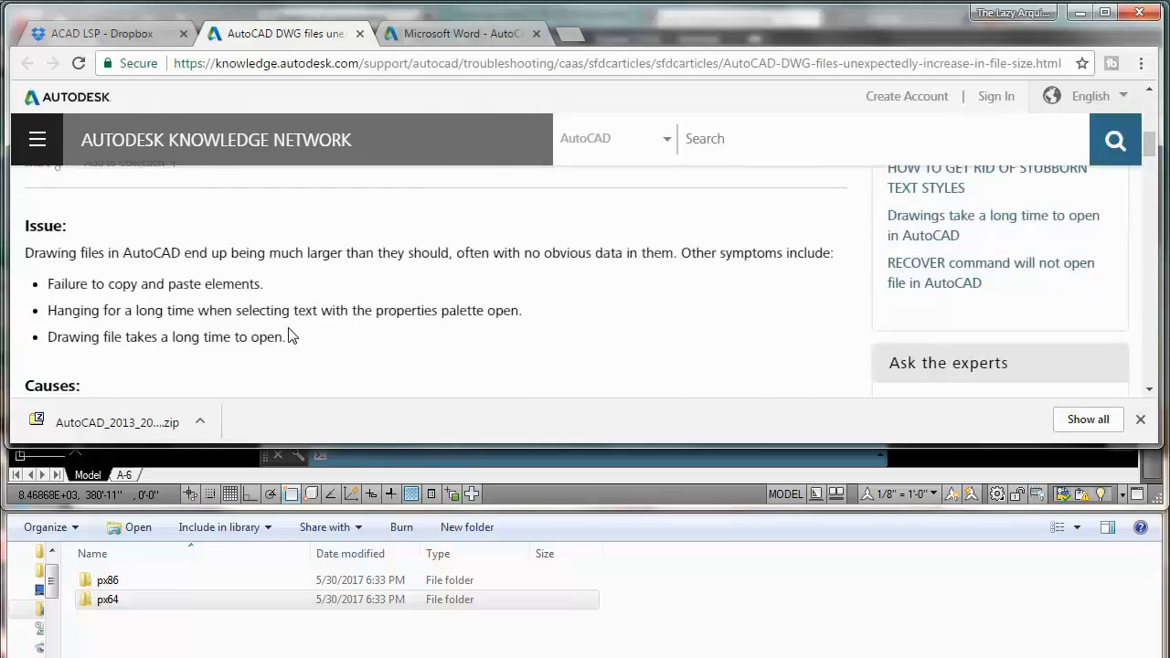
scroll(293, 344, down, 7)
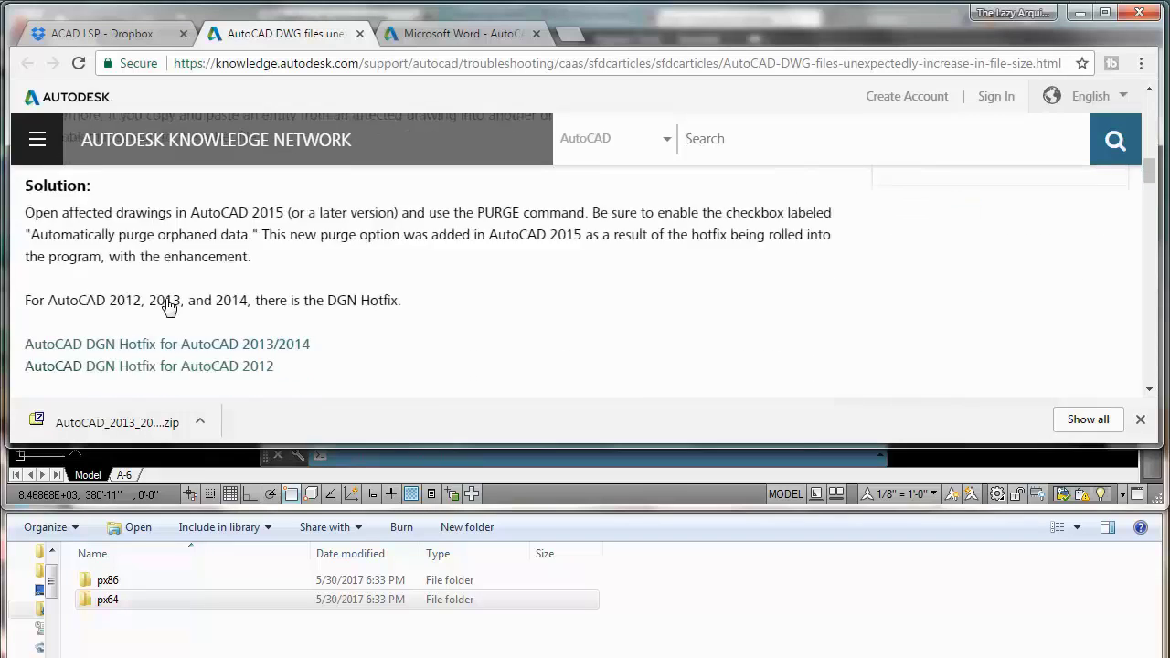
scroll(167, 298, up, 1)
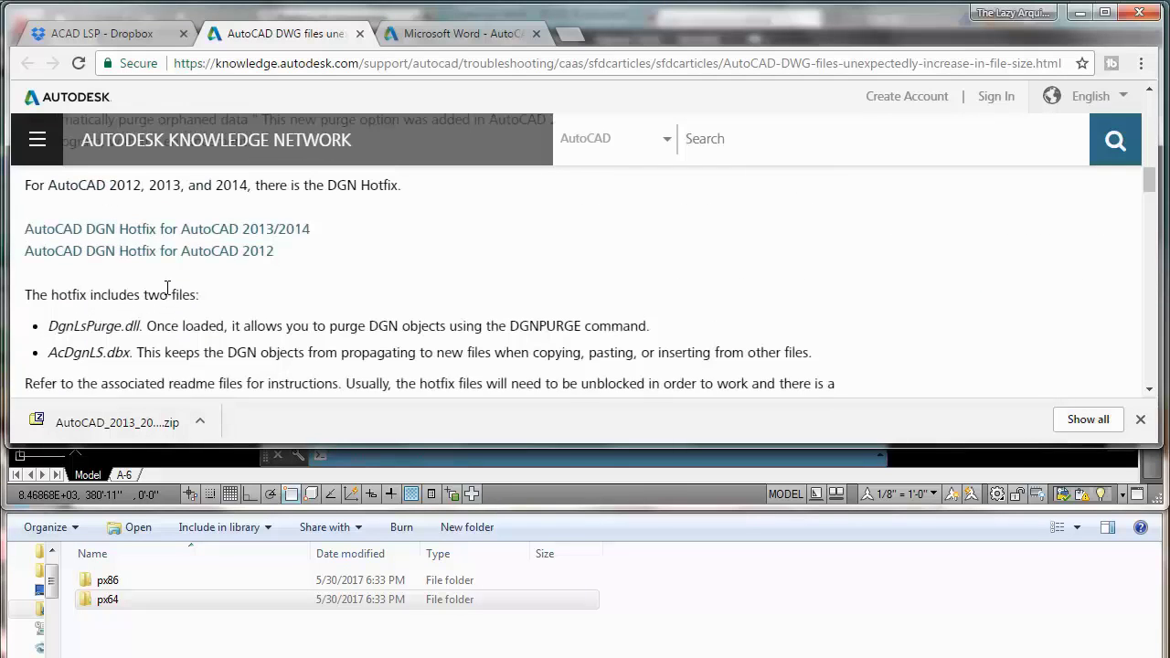
scroll(167, 288, up, 2)
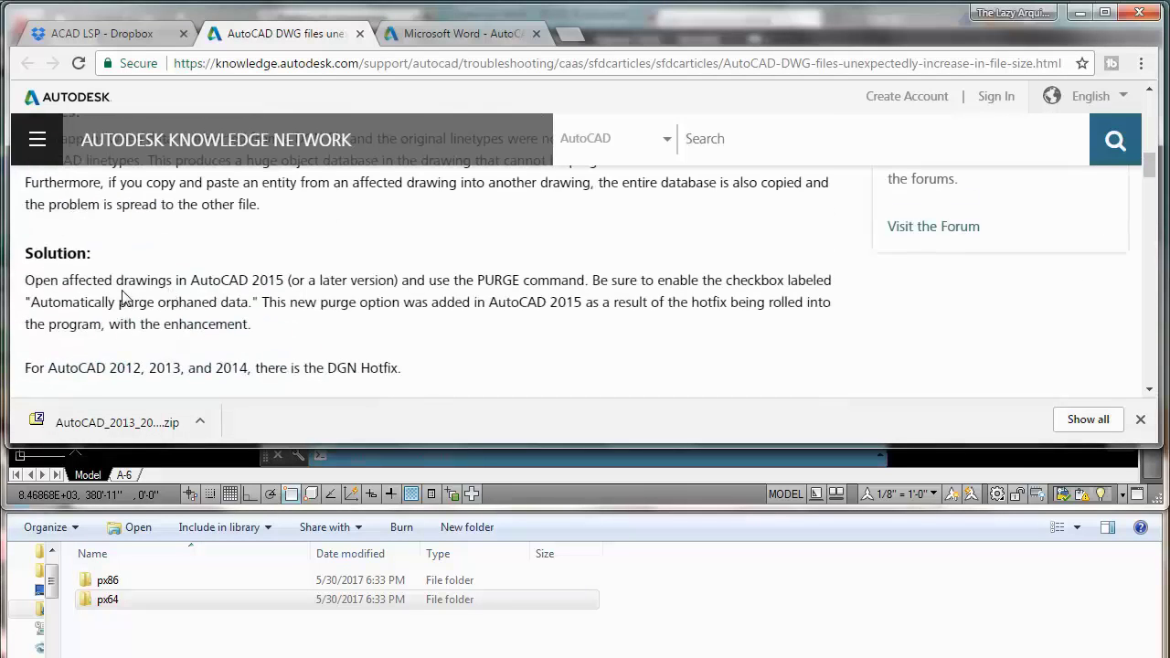
scroll(64, 254, up, 1)
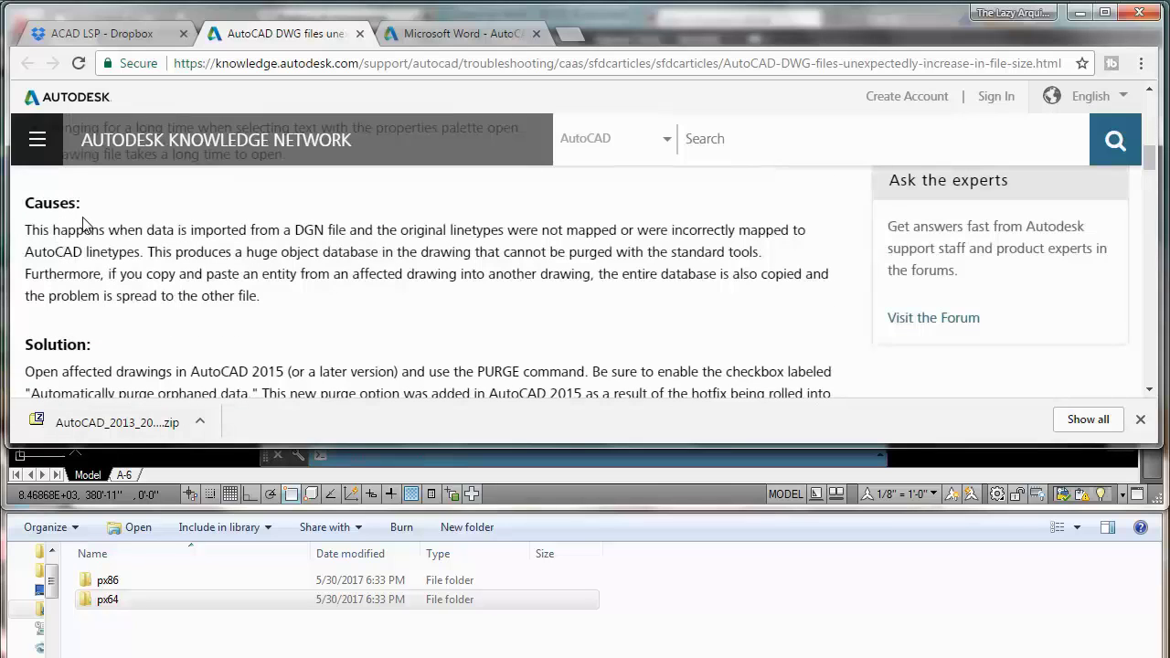
scroll(84, 229, up, 1)
scroll(91, 282, up, 1)
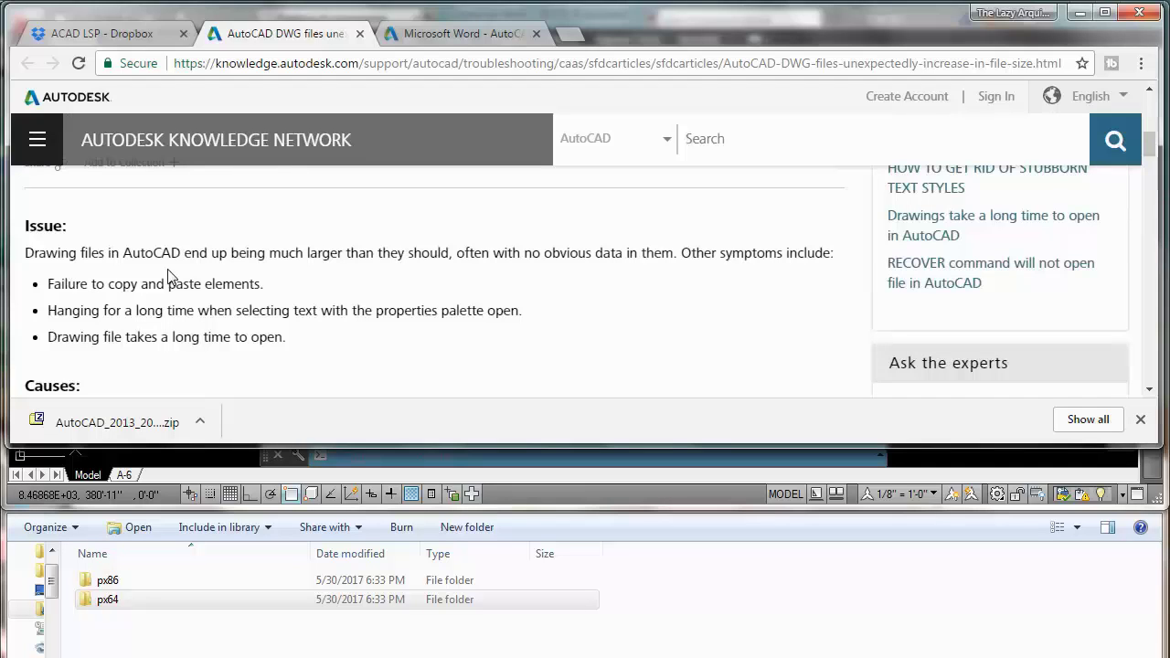
scroll(266, 276, up, 1)
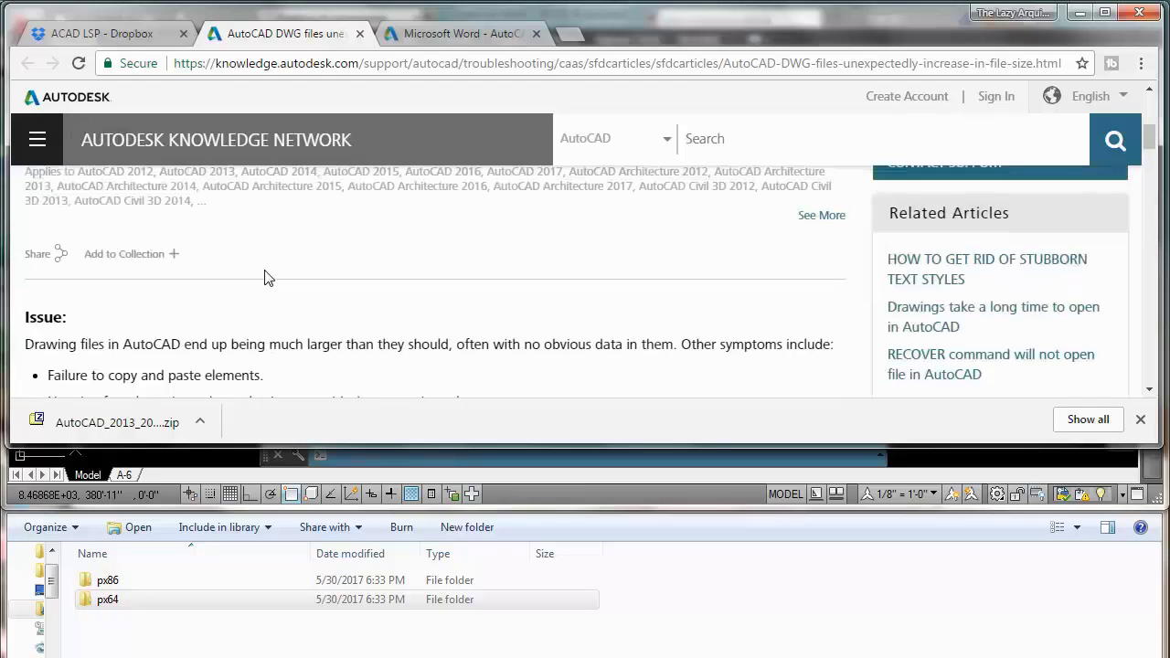
scroll(255, 284, down, 1)
scroll(256, 291, down, 6)
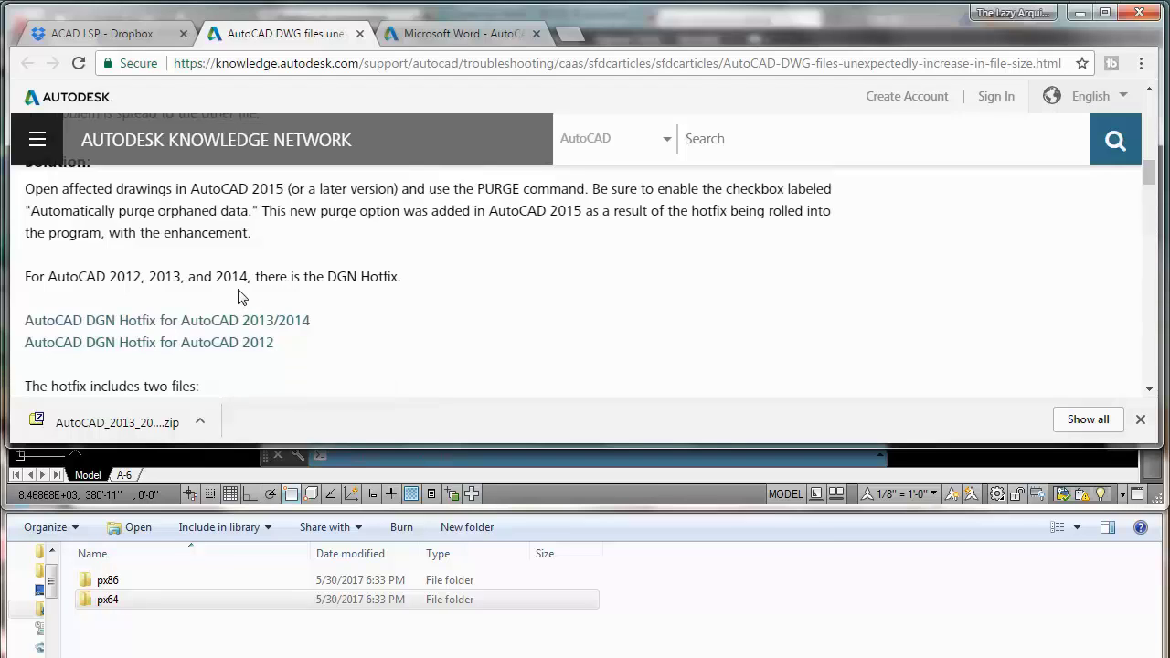
scroll(231, 315, down, 1)
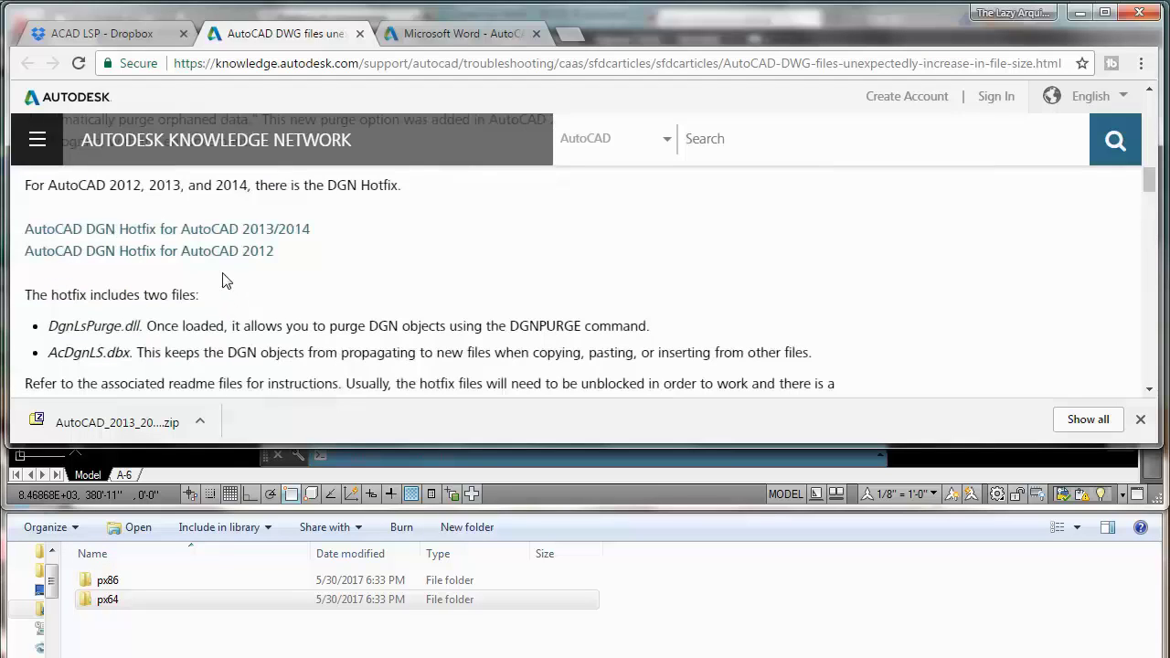
scroll(226, 276, up, 1)
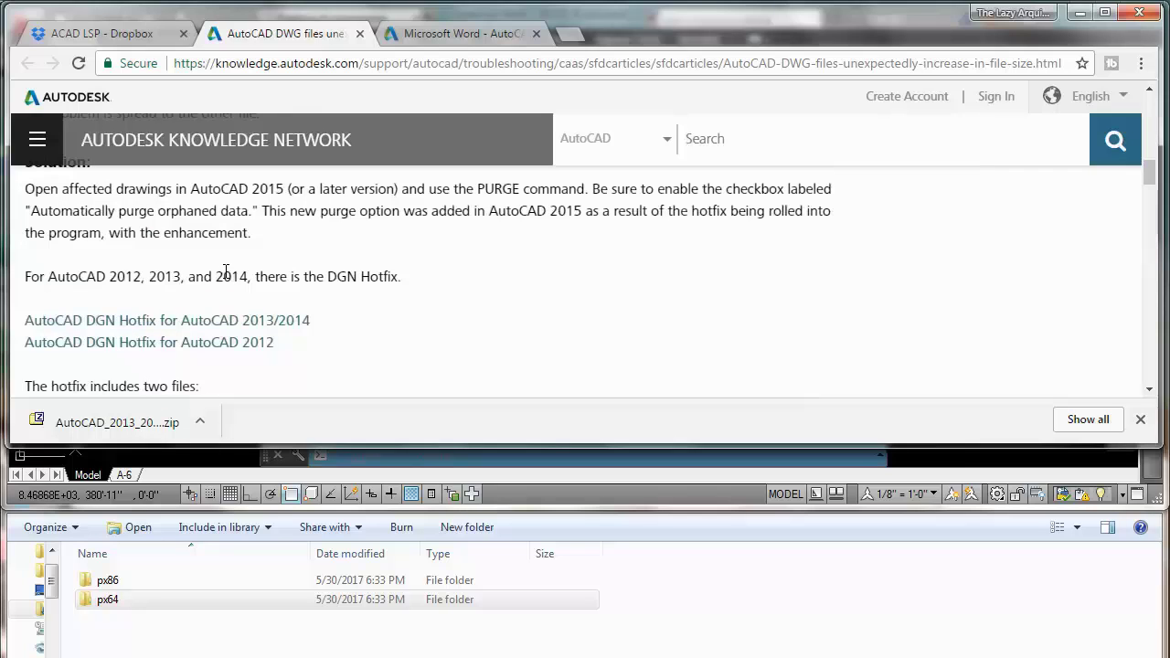
scroll(222, 294, down, 1)
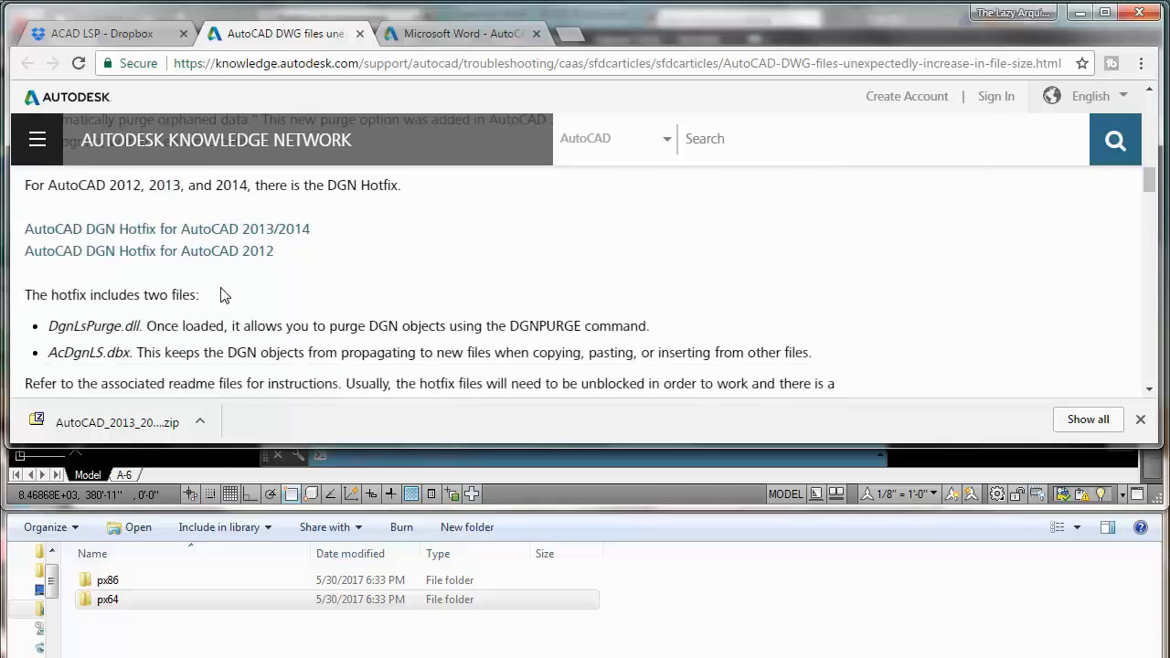
scroll(350, 266, up, 1)
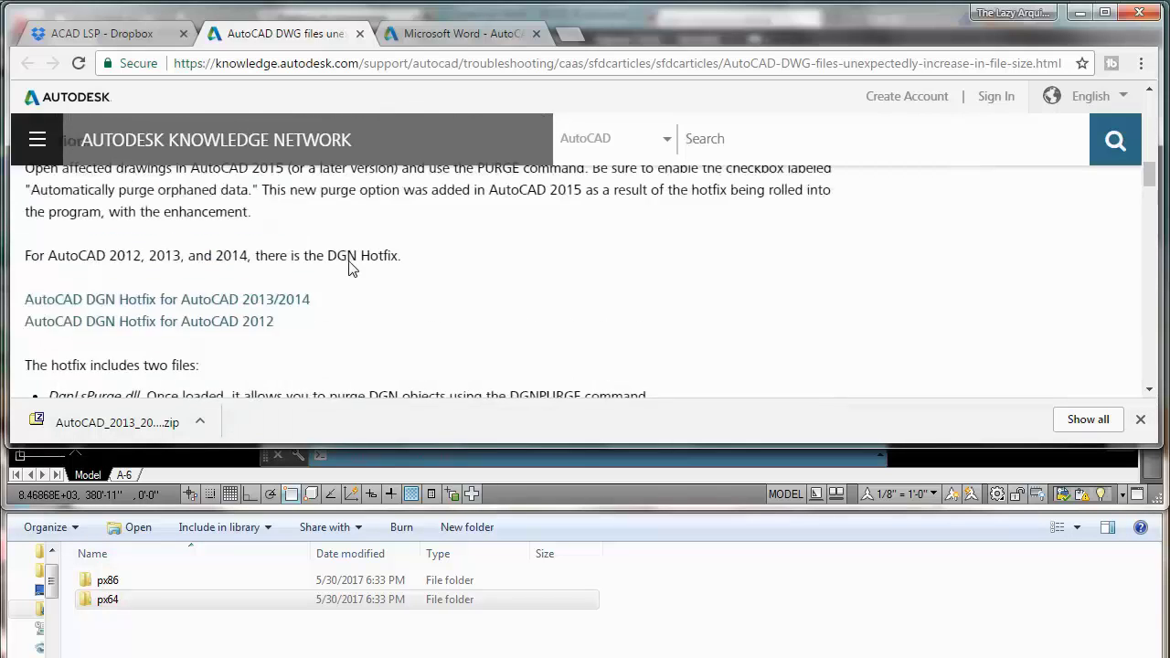
scroll(210, 294, down, 1)
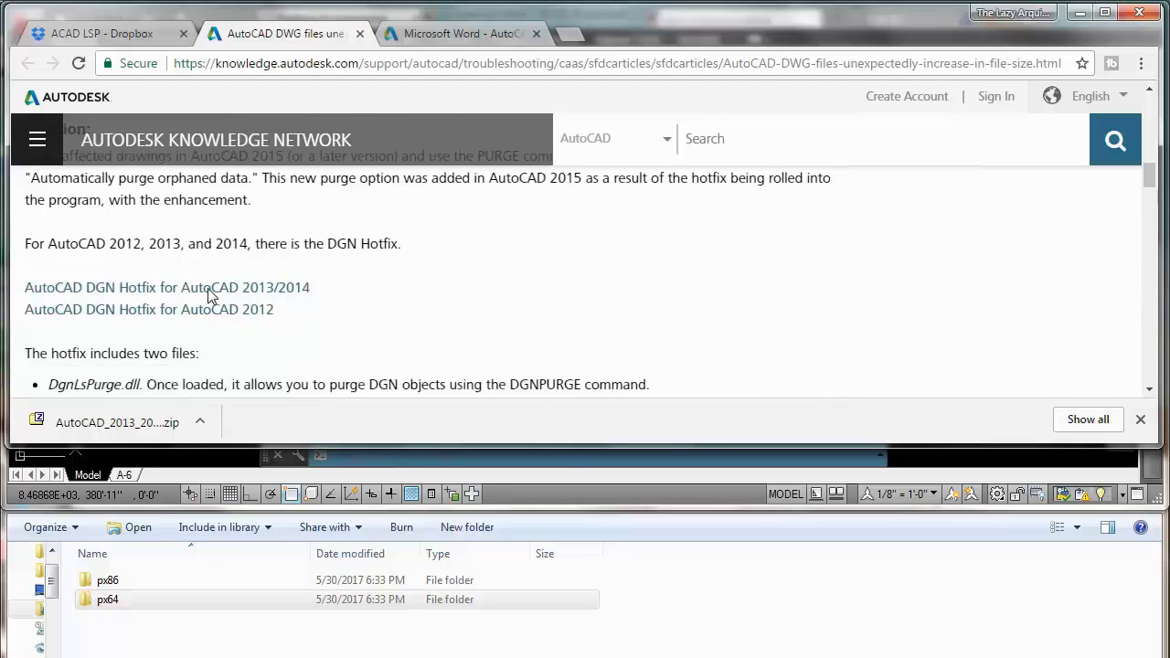
scroll(141, 214, up, 1)
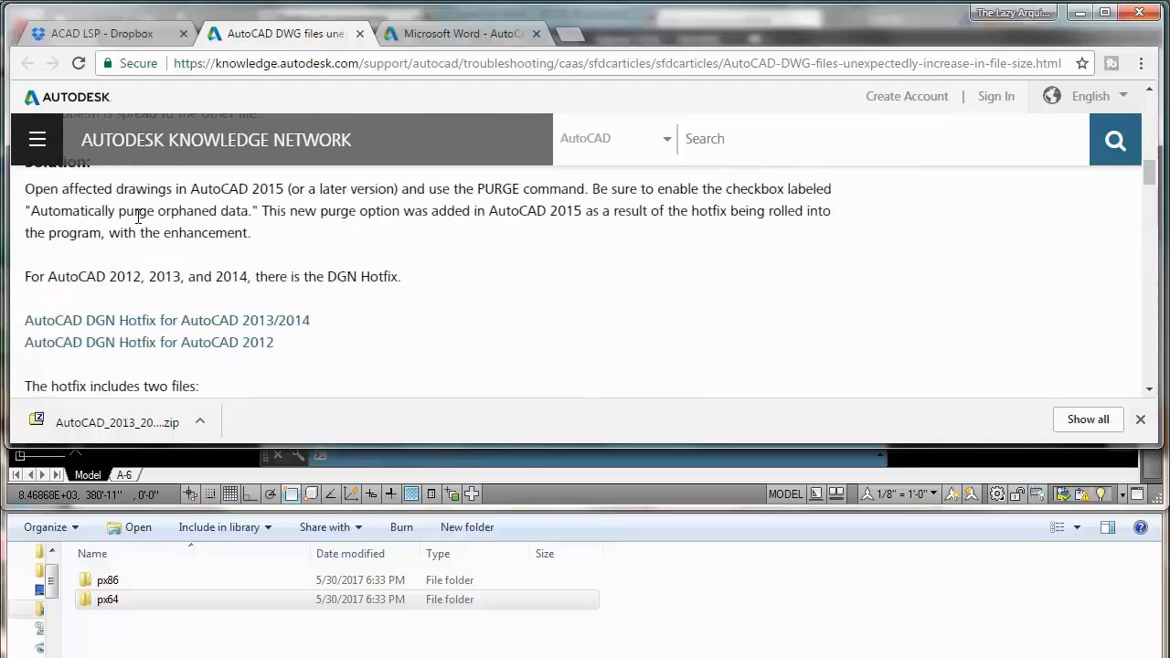
scroll(130, 263, down, 1)
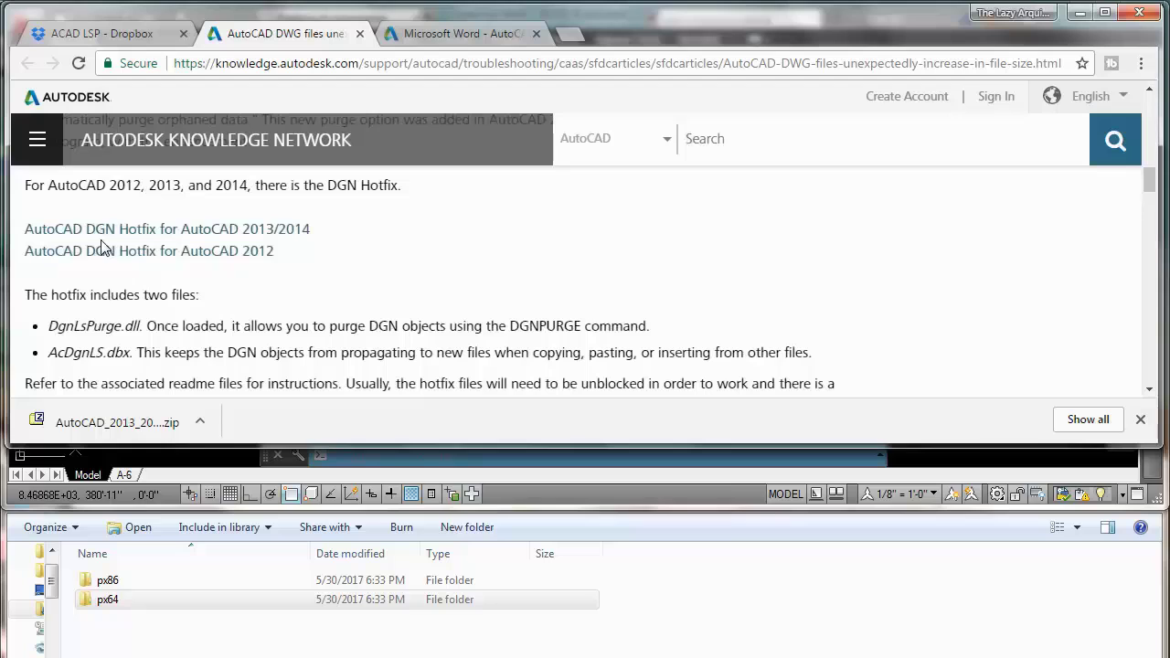
scroll(131, 261, up, 3)
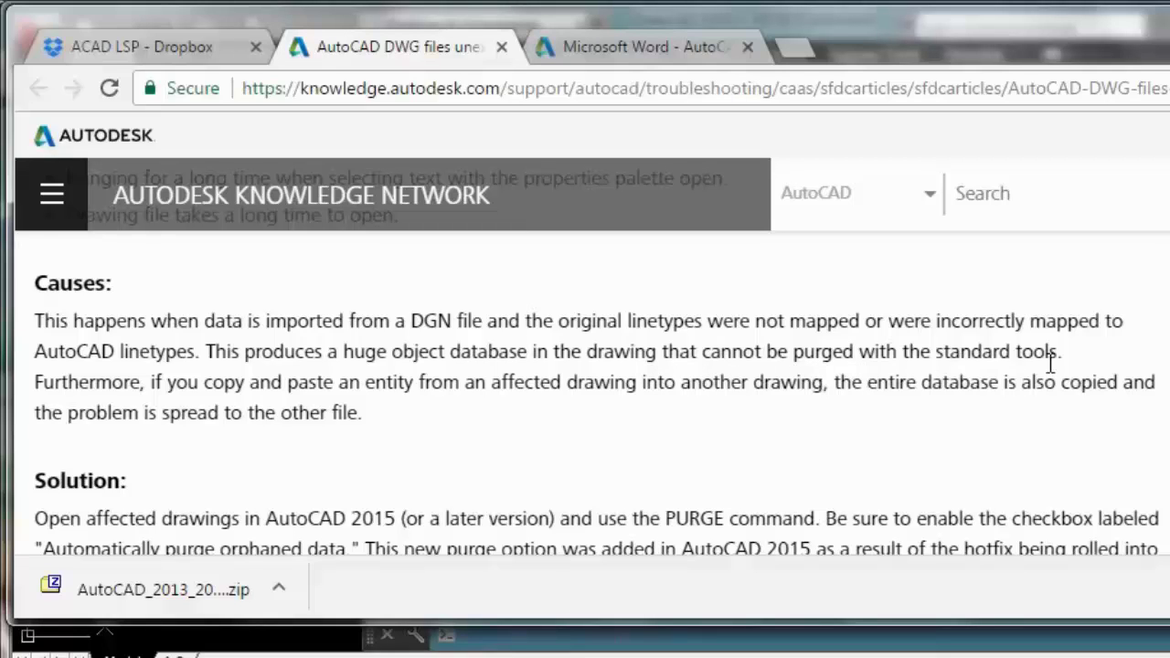
scroll(211, 413, down, 2)
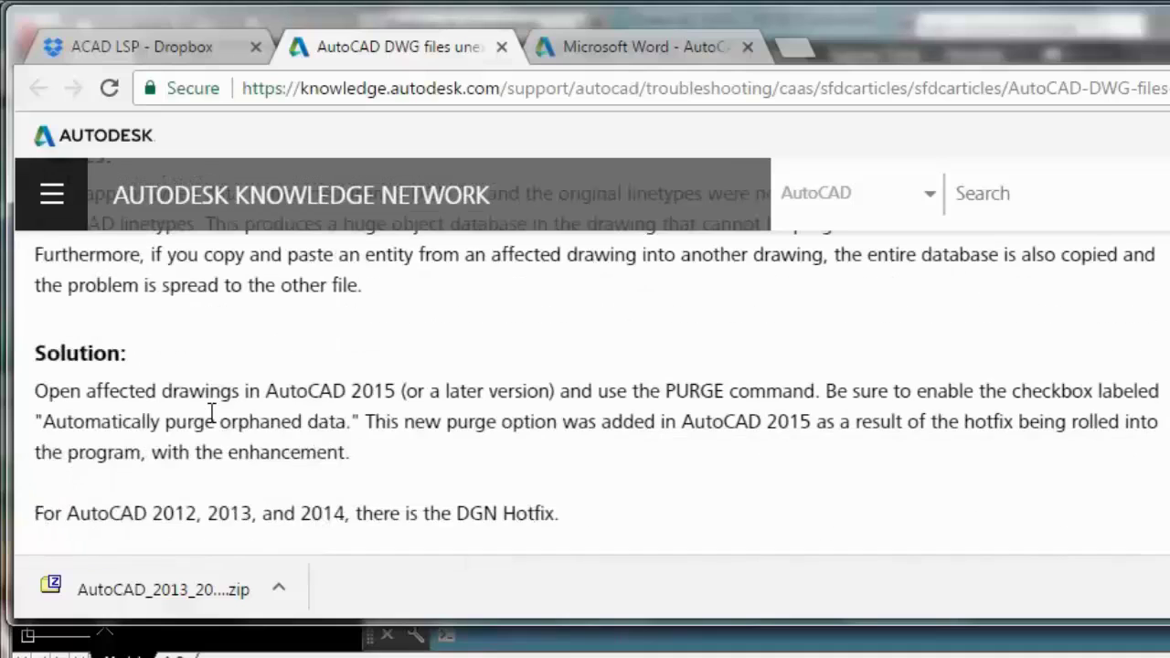
scroll(84, 384, down, 2)
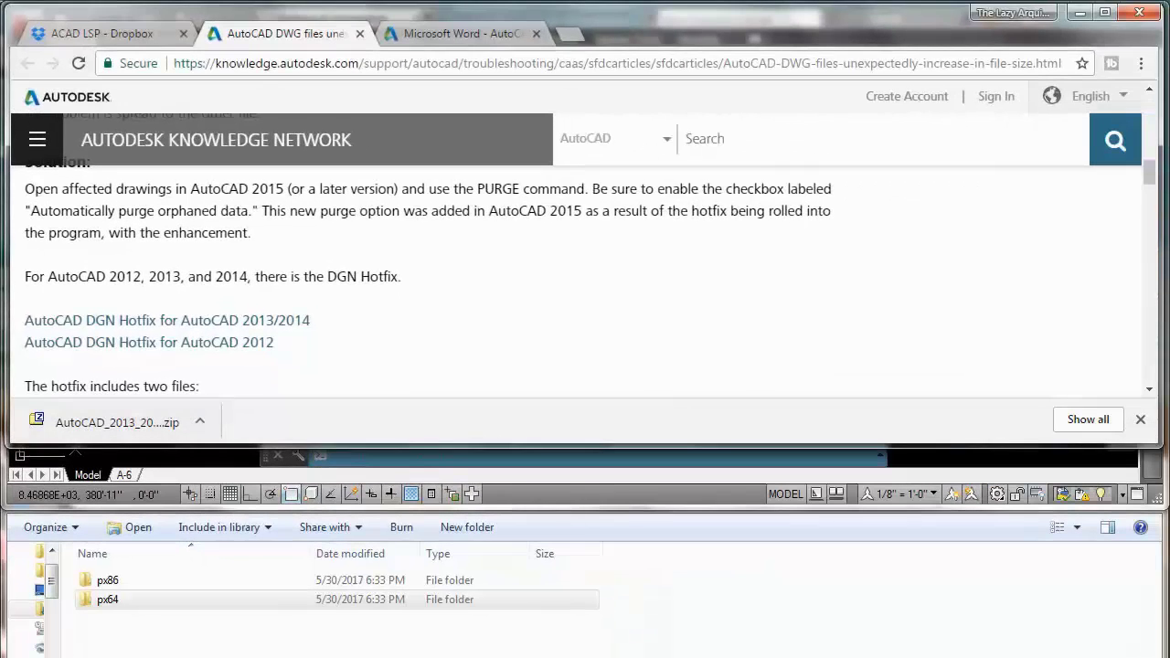
Minimize Chrome and the Downloads\DGN window, leaving the AutoCAD 2013 folder in front
mouse_move(256, 657)
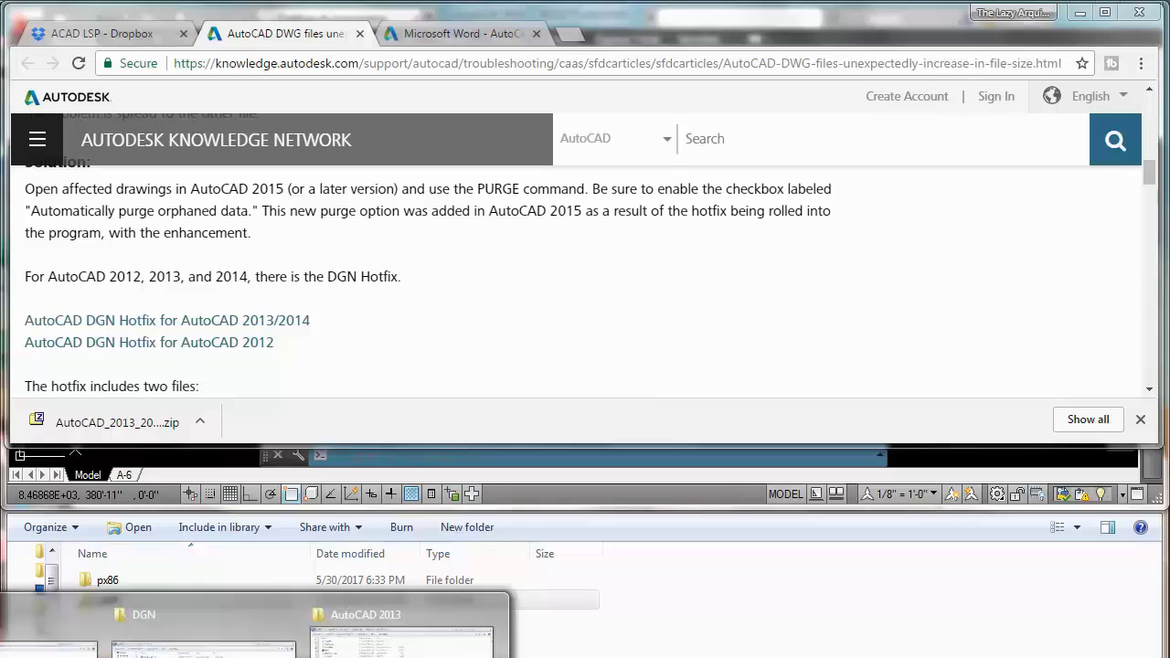
click(203, 640)
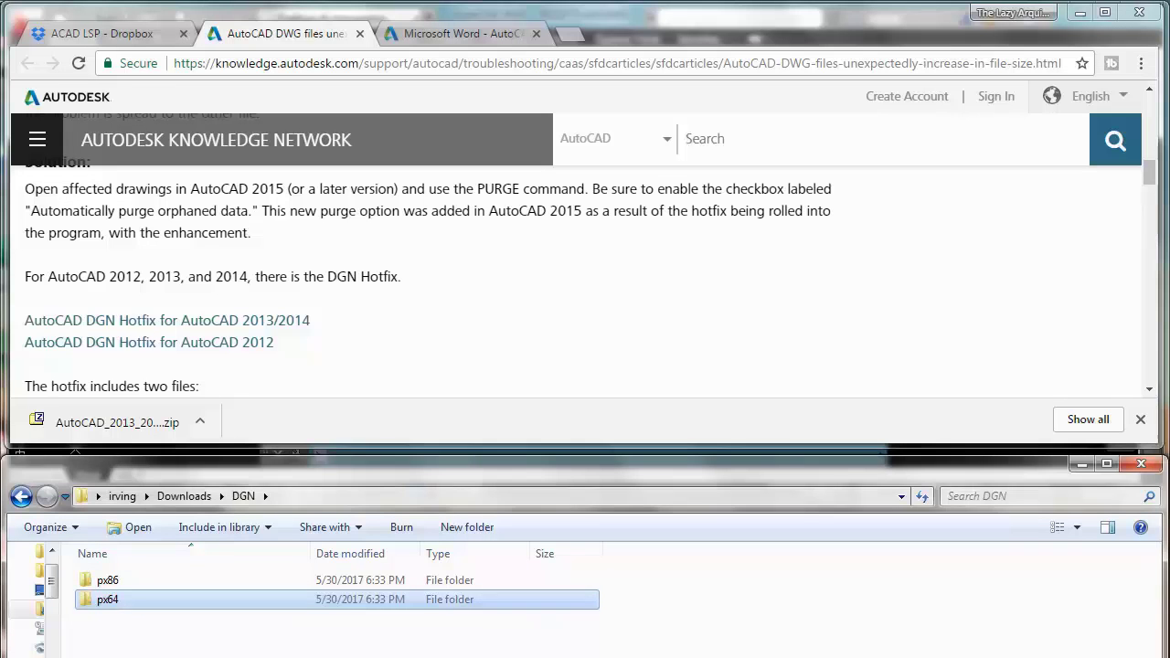
click(289, 615)
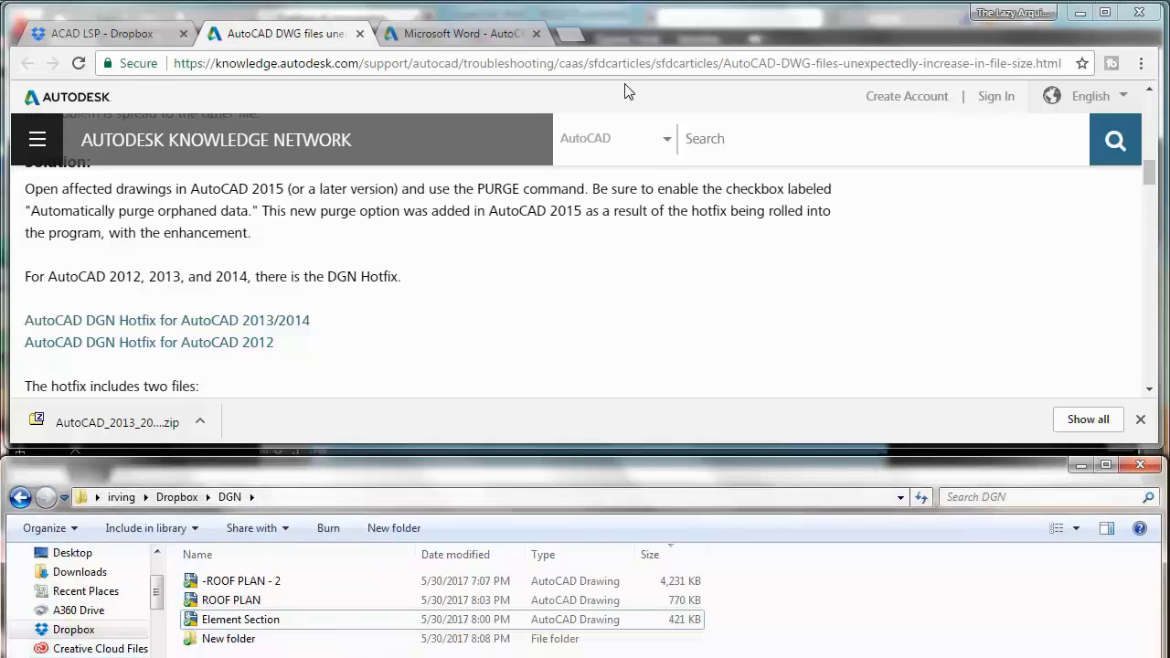
click(1079, 13)
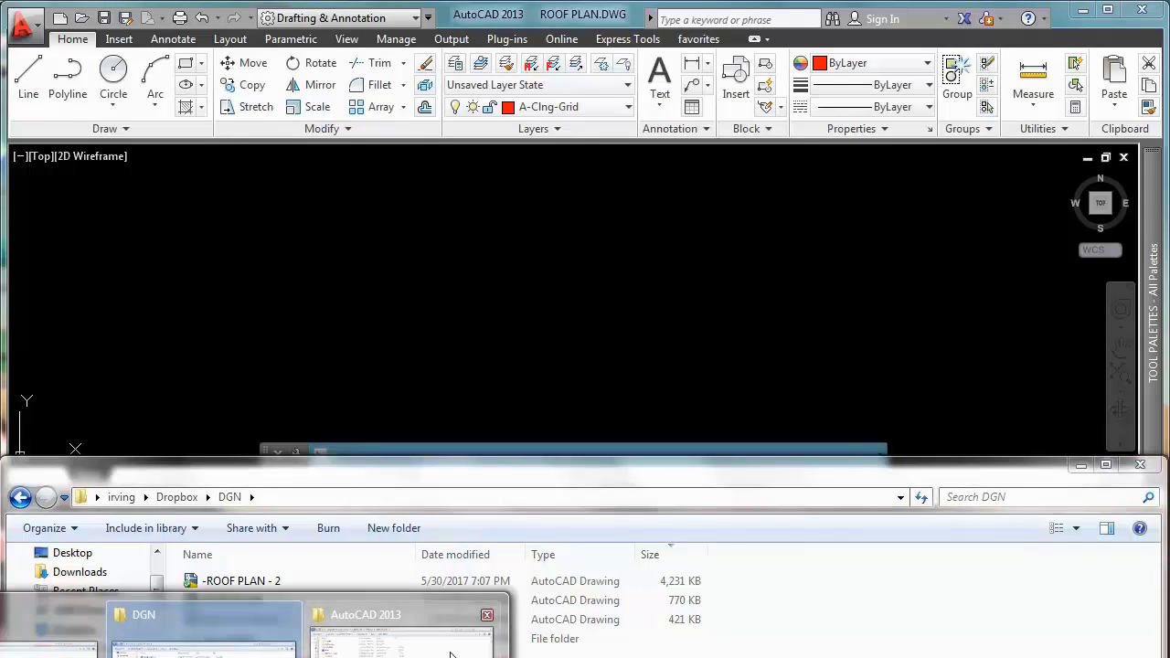
click(203, 635)
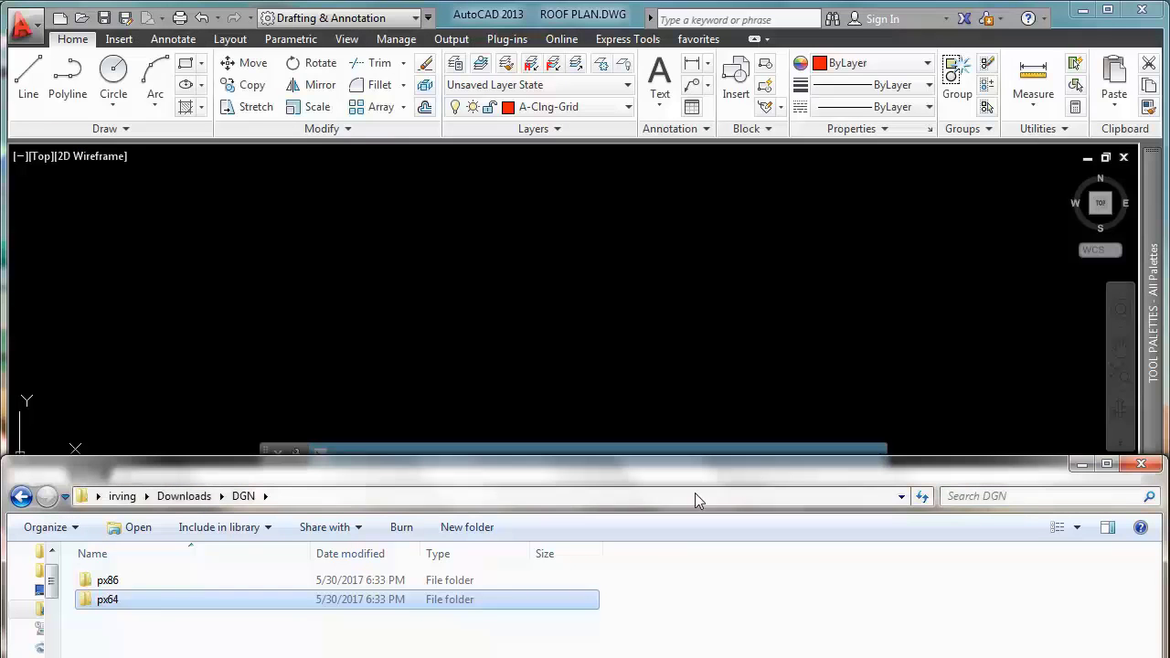
click(1082, 466)
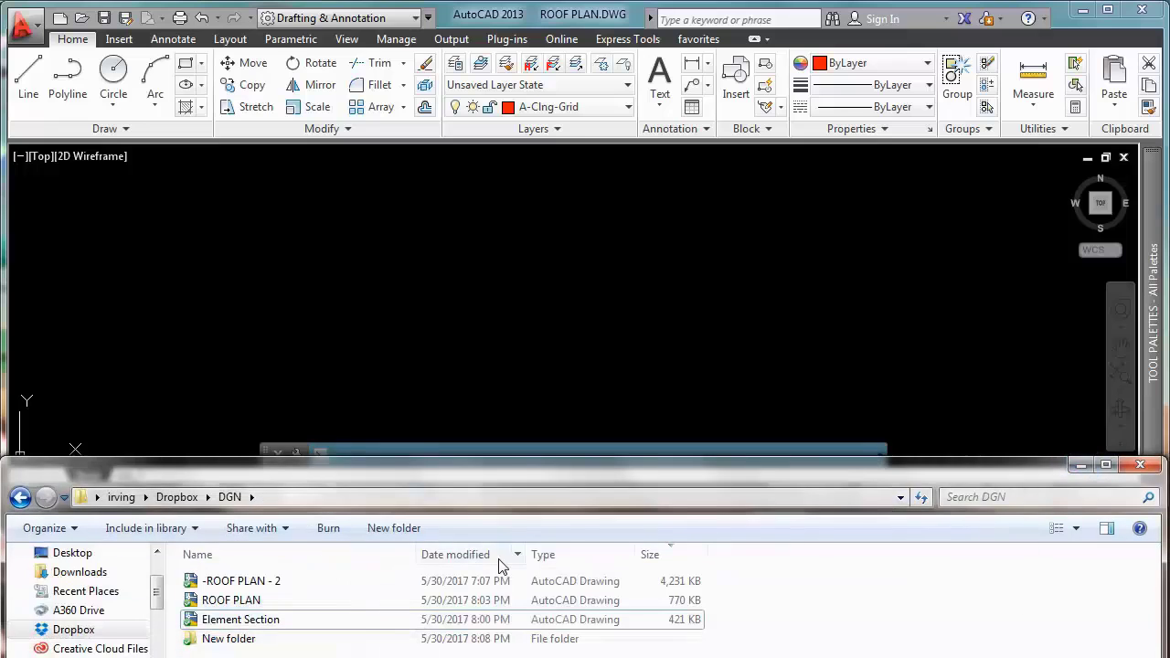
mouse_move(365, 650)
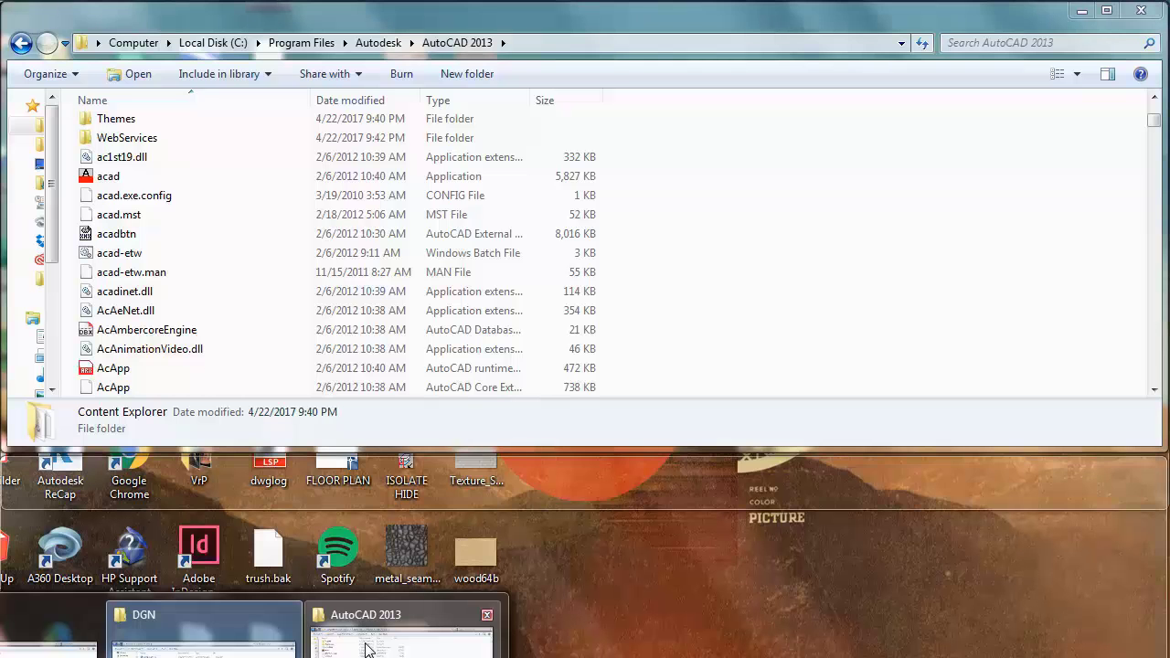
click(365, 645)
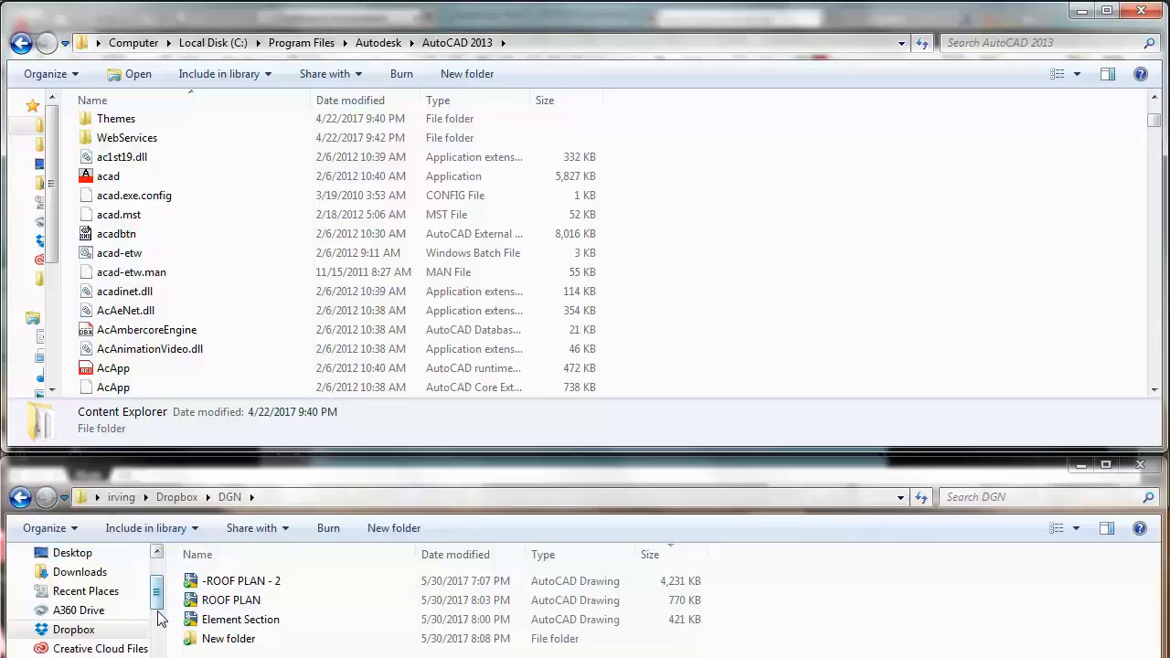
Open the px64 folder inside Downloads\DGN
click(196, 631)
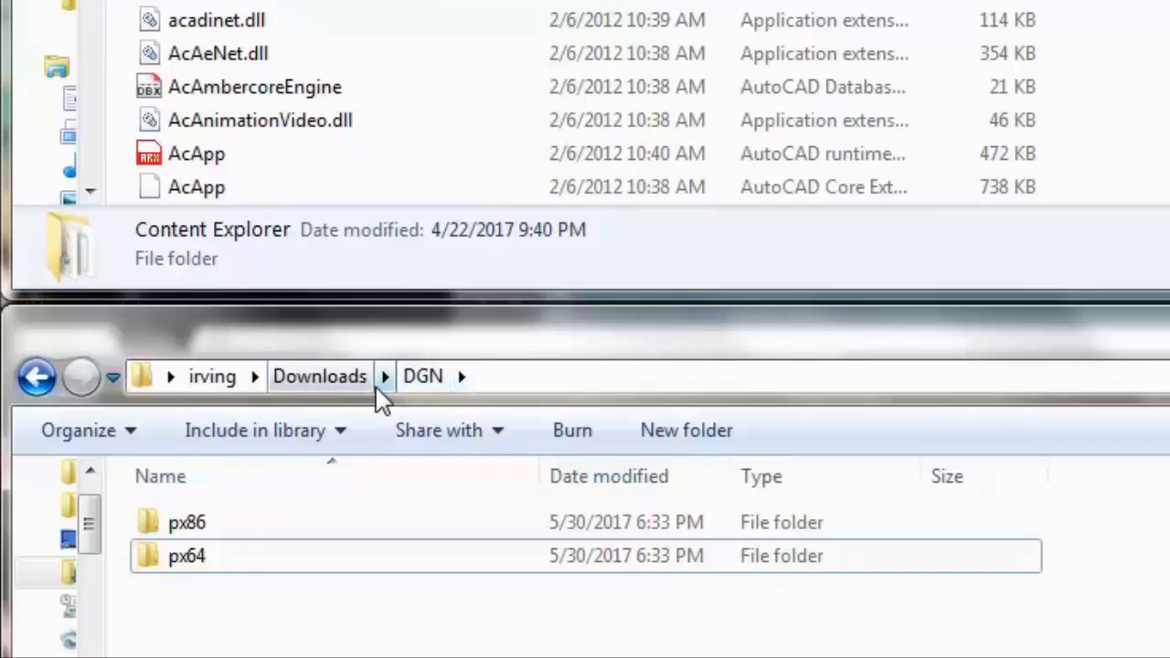
click(225, 557)
click(220, 530)
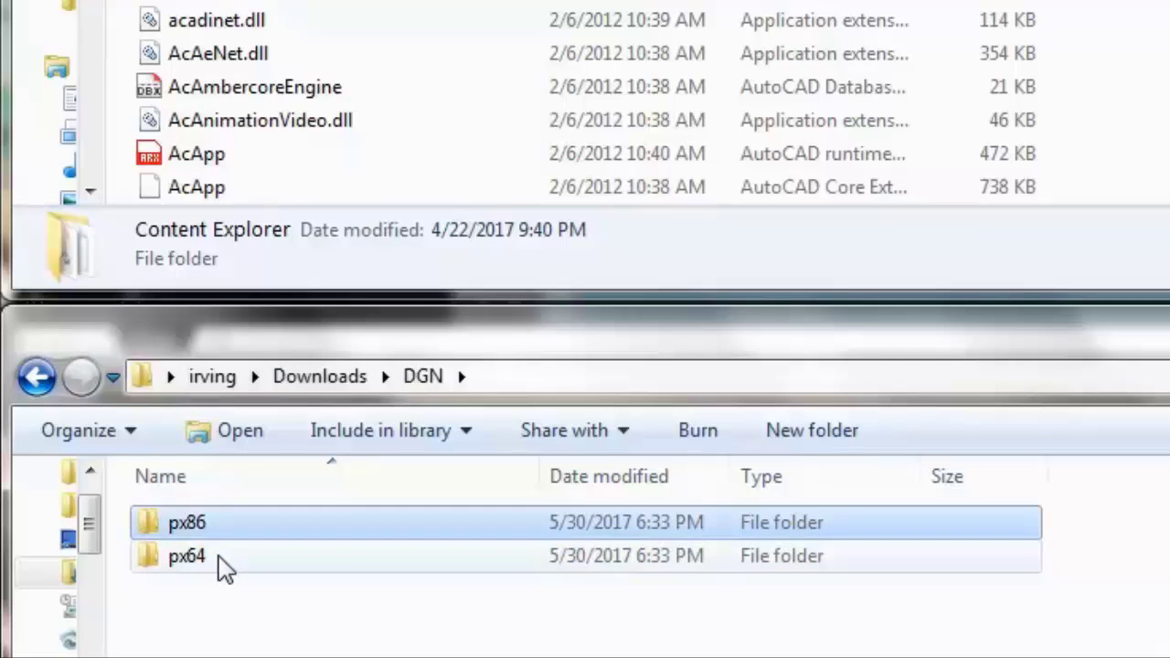
click(220, 548)
ctrl+click(218, 526)
click(224, 534)
click(223, 559)
click(216, 536)
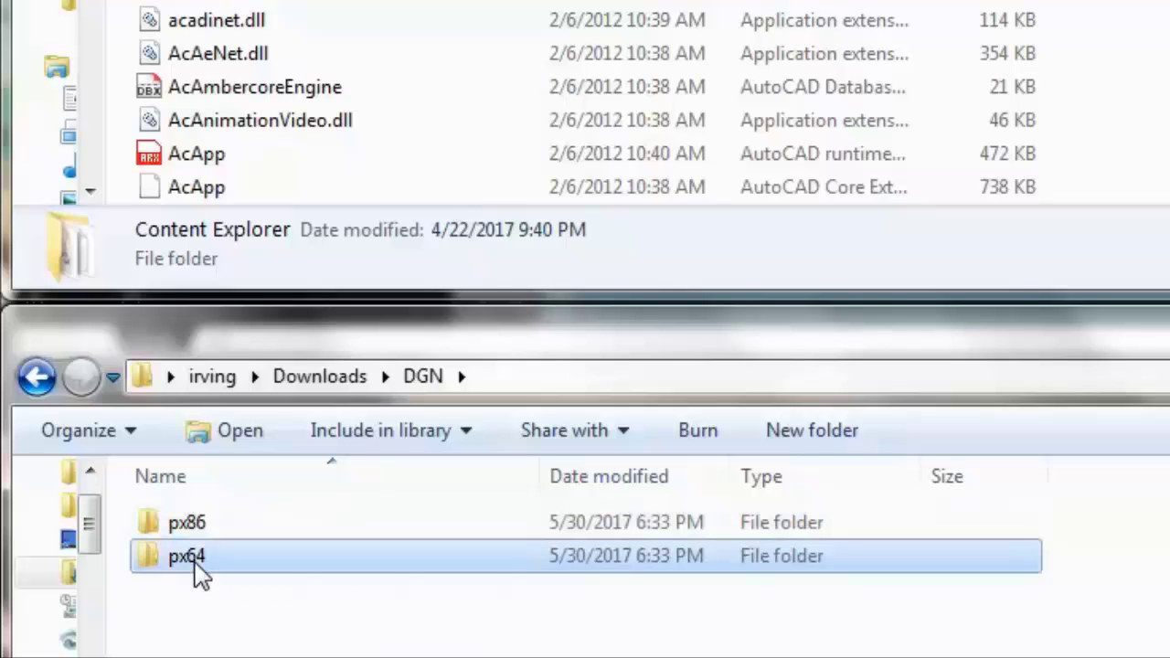
click(195, 530)
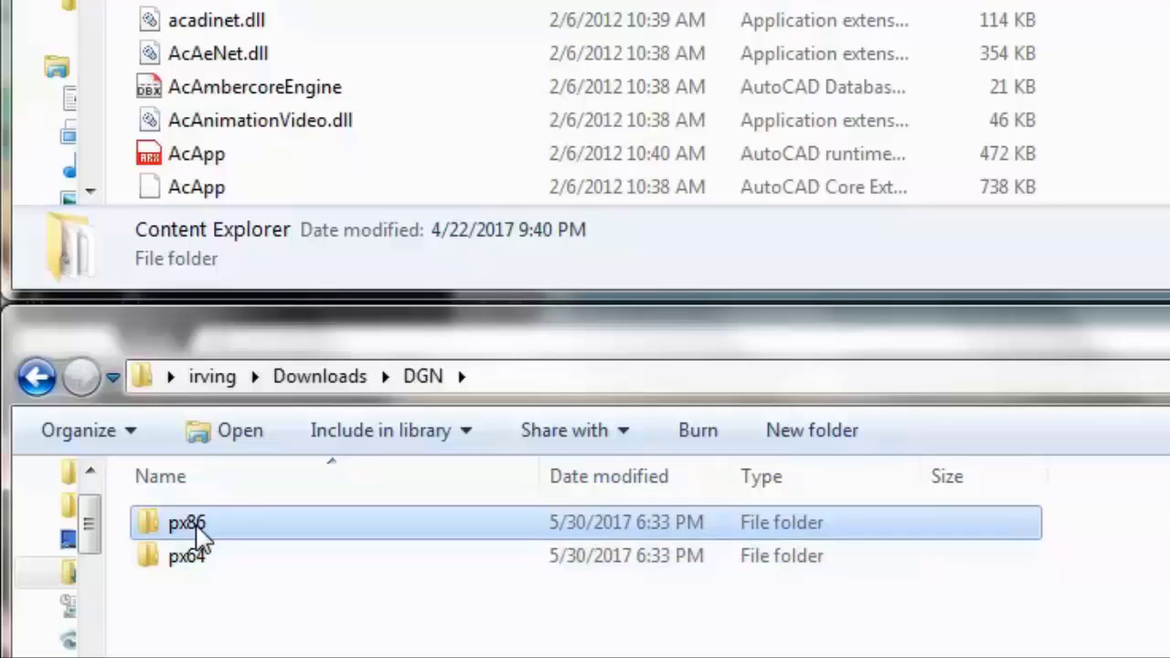
click(196, 559)
double_click(198, 573)
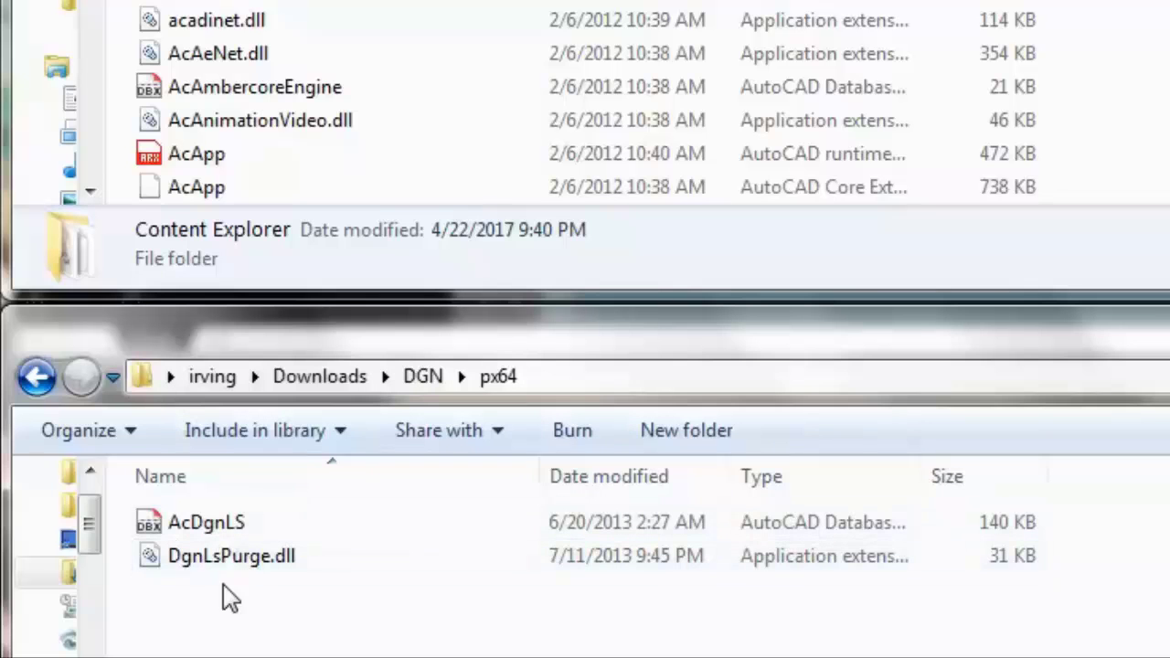
Copy both px64 files, AcDgnLS and DgnLsPurge.dll
drag(224, 601, 215, 538)
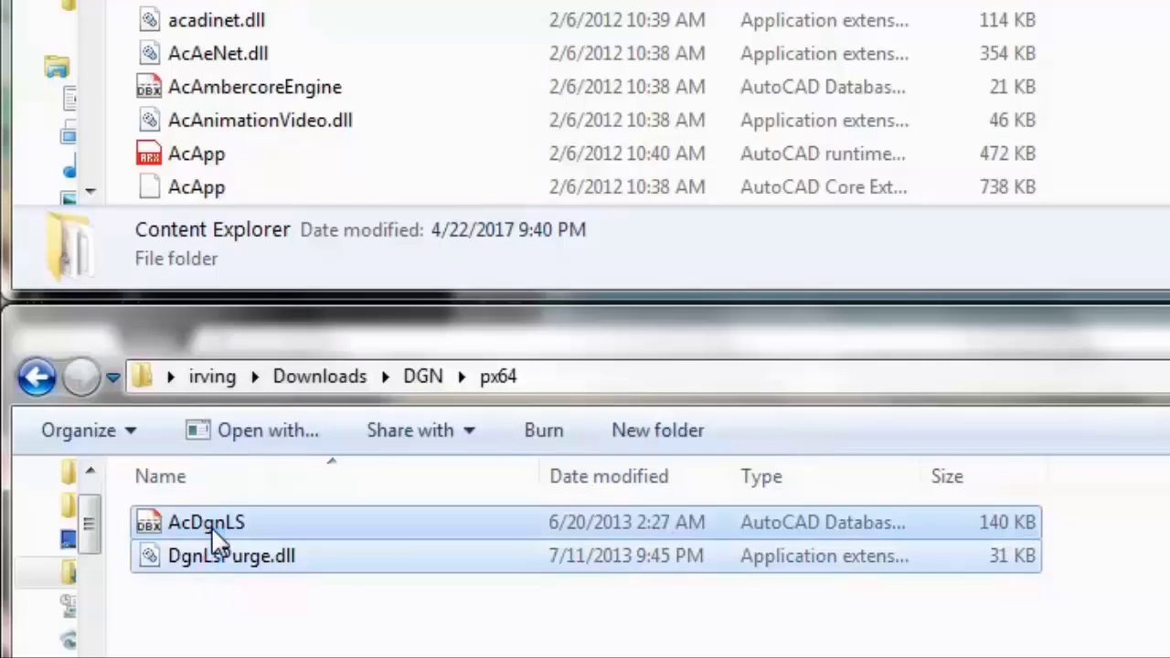
right_click(220, 559)
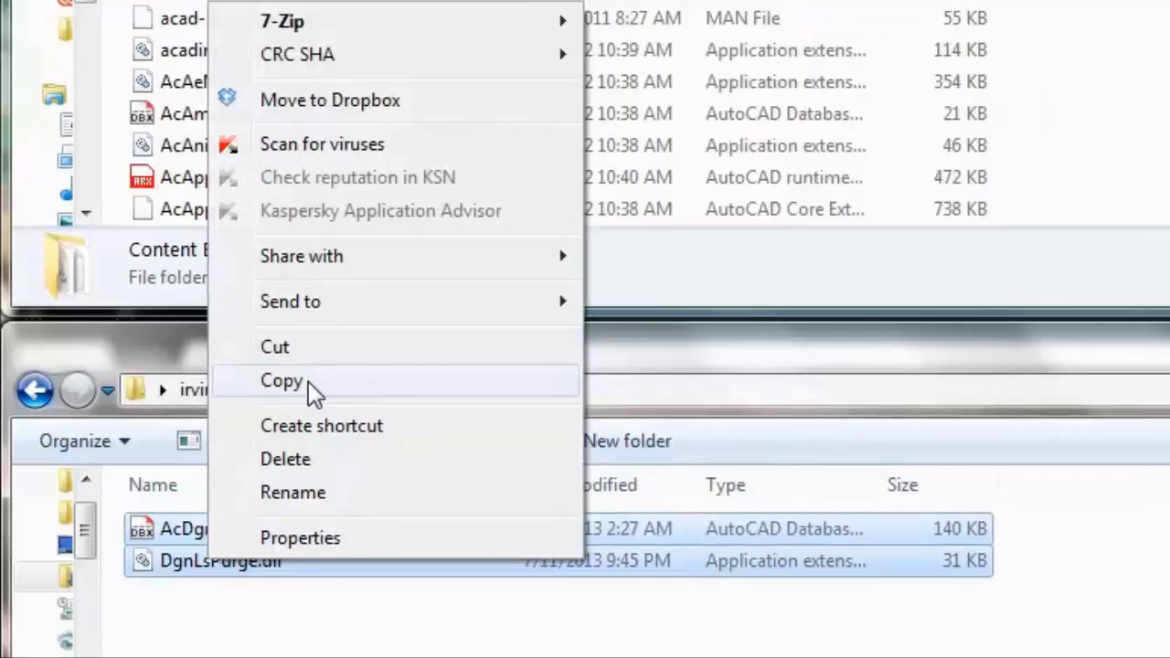
click(311, 369)
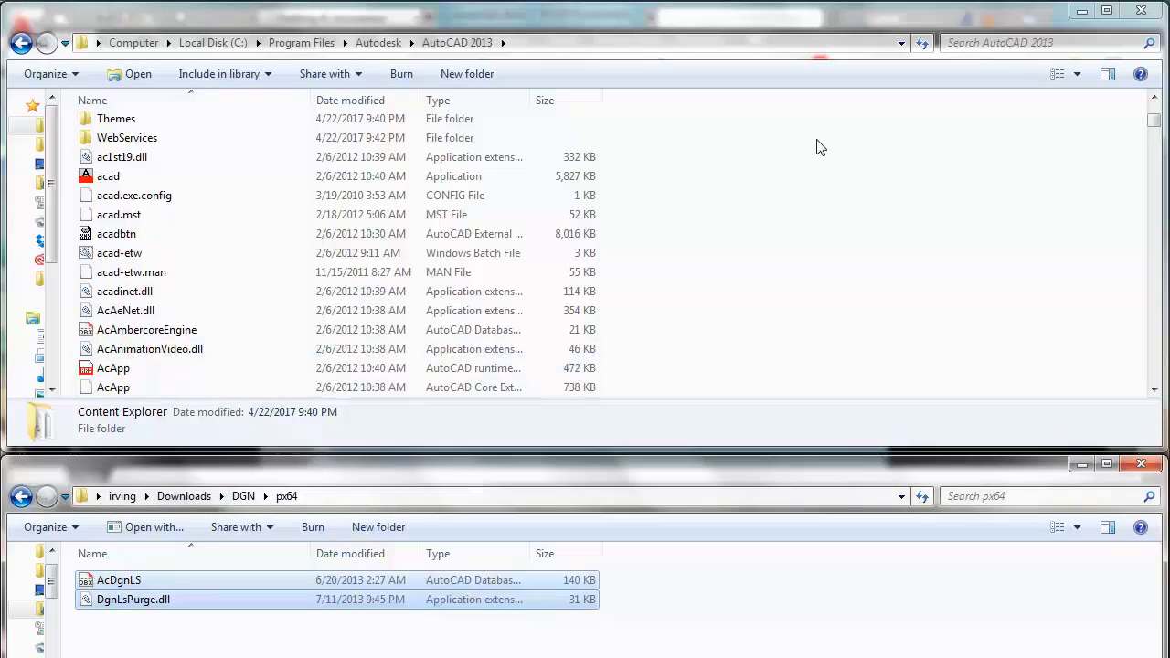
Paste the two files over those in the AutoCAD 2013 folder, then cancel at Folder In Use
click(731, 184)
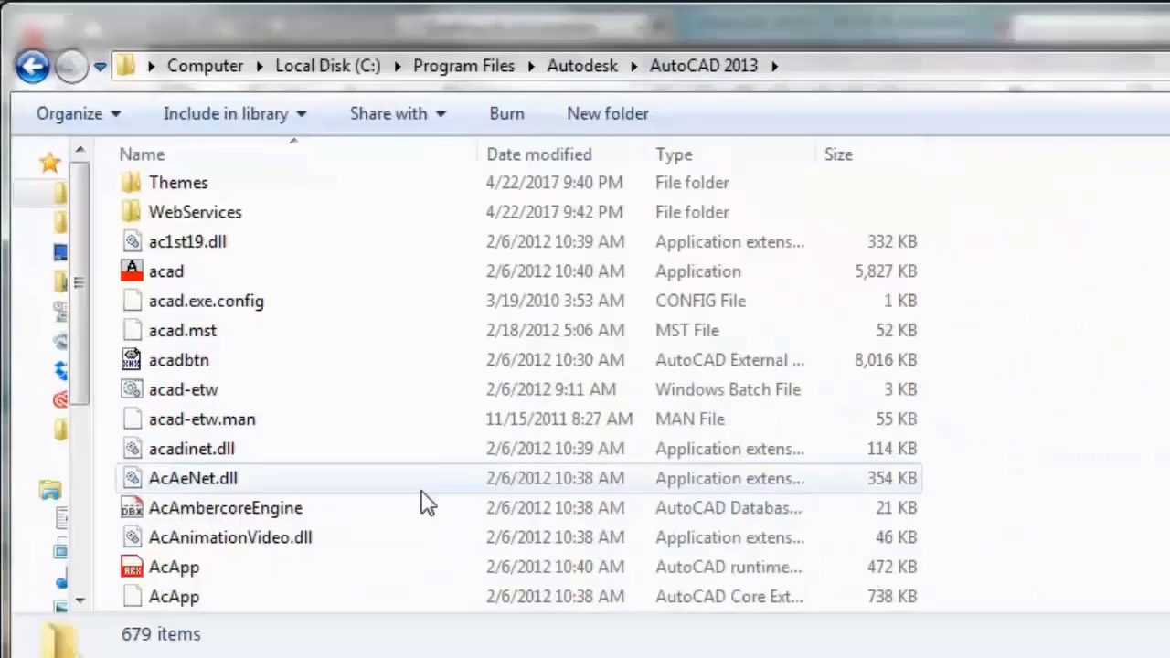
right_click(274, 321)
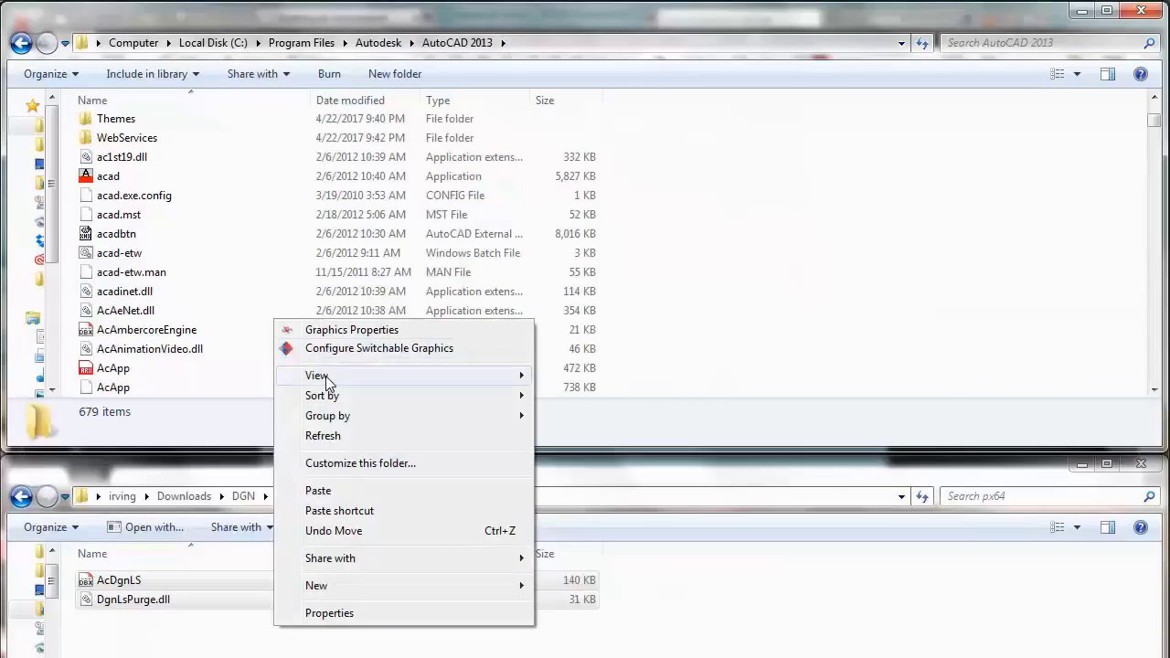
click(327, 491)
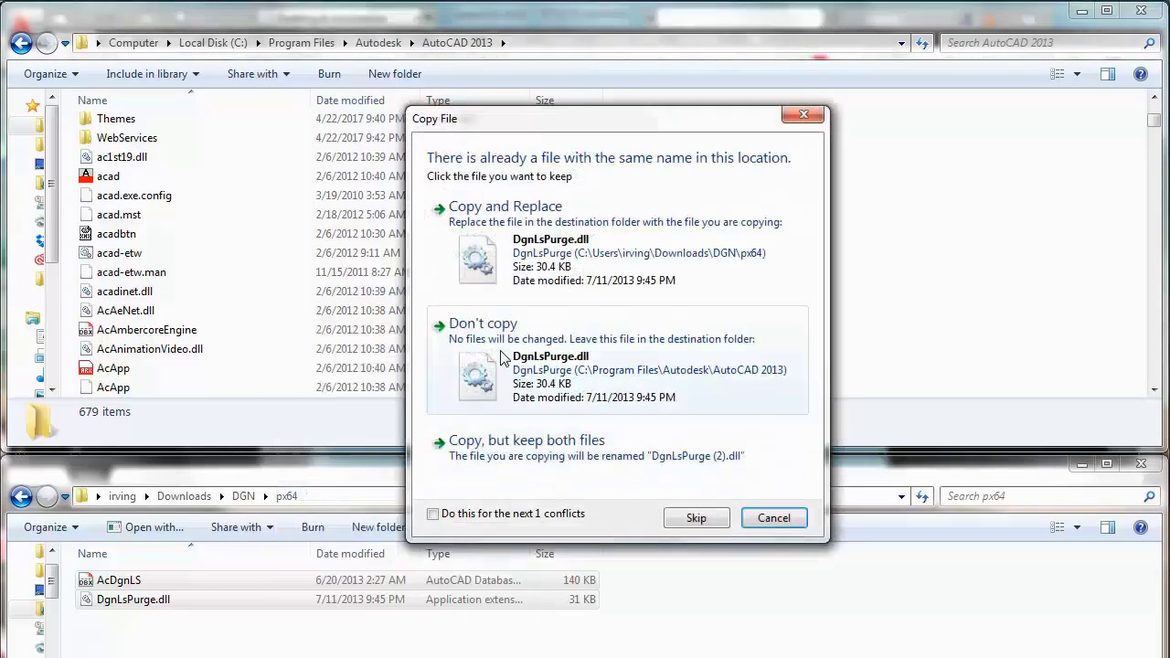
click(564, 267)
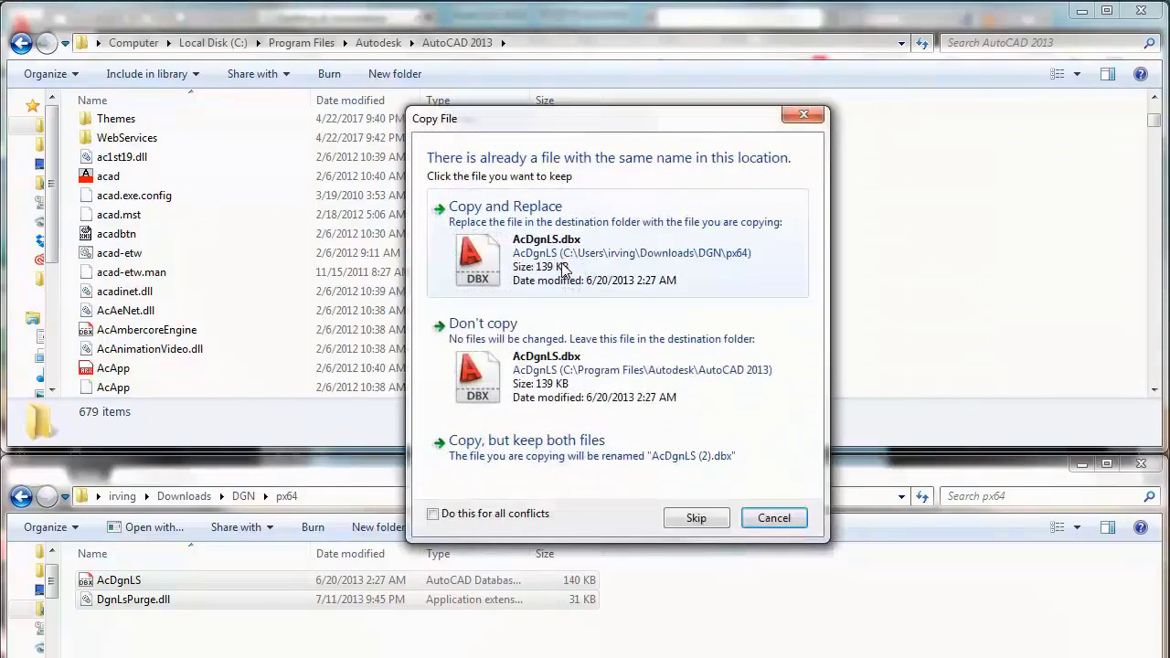
click(561, 265)
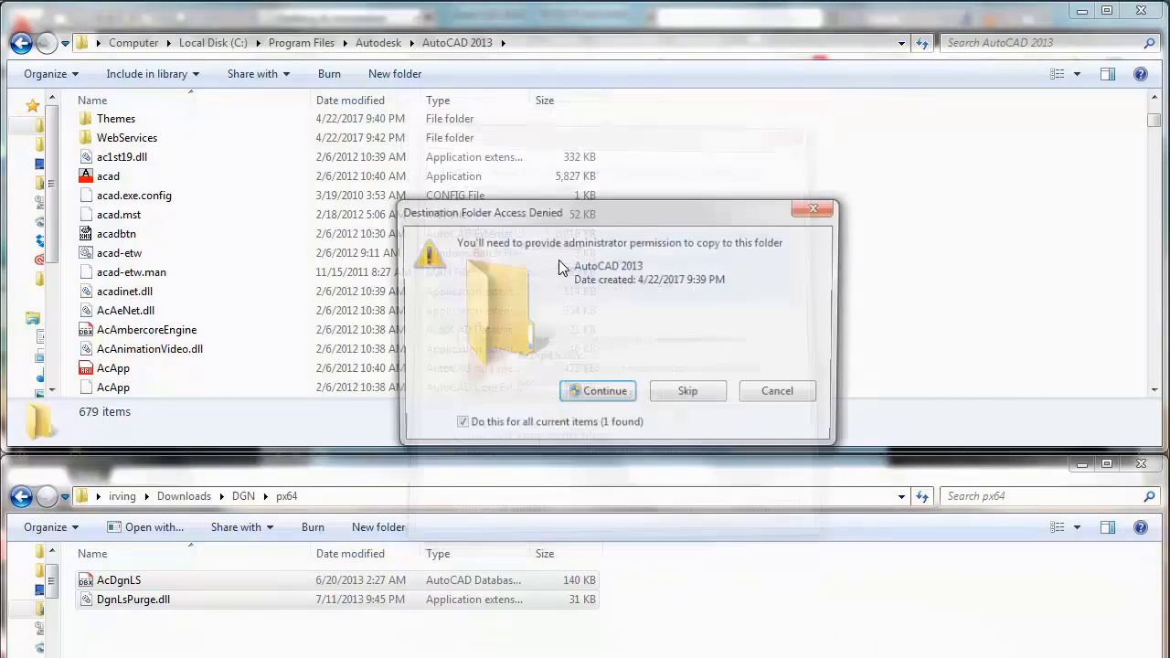
click(574, 391)
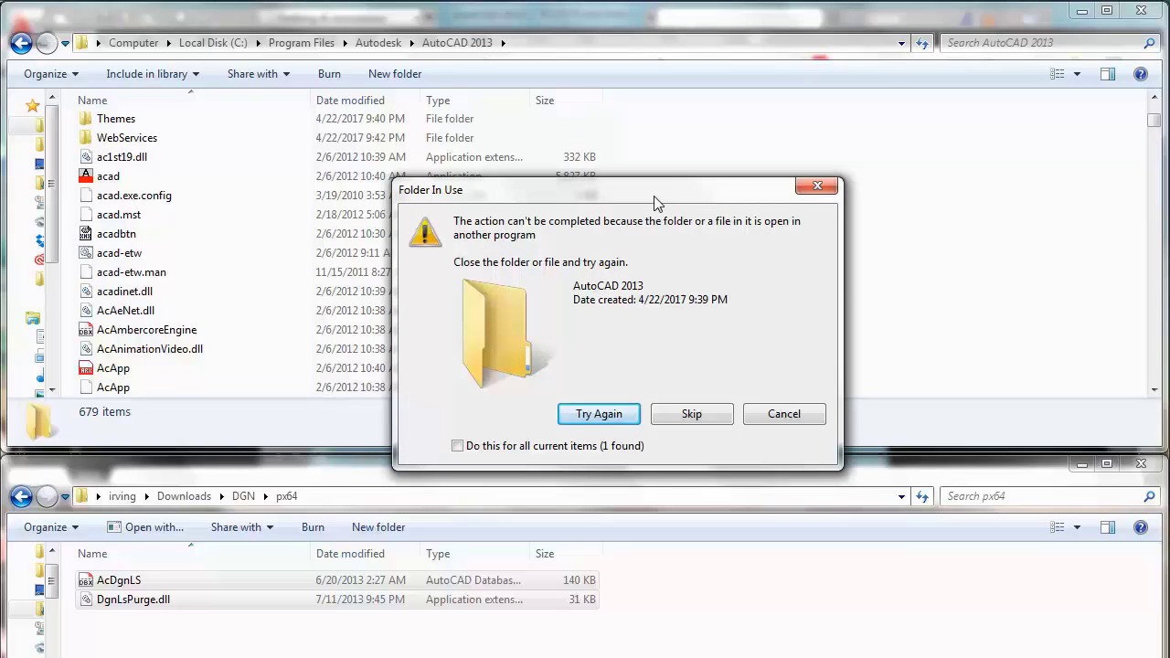
drag(655, 202, 424, 158)
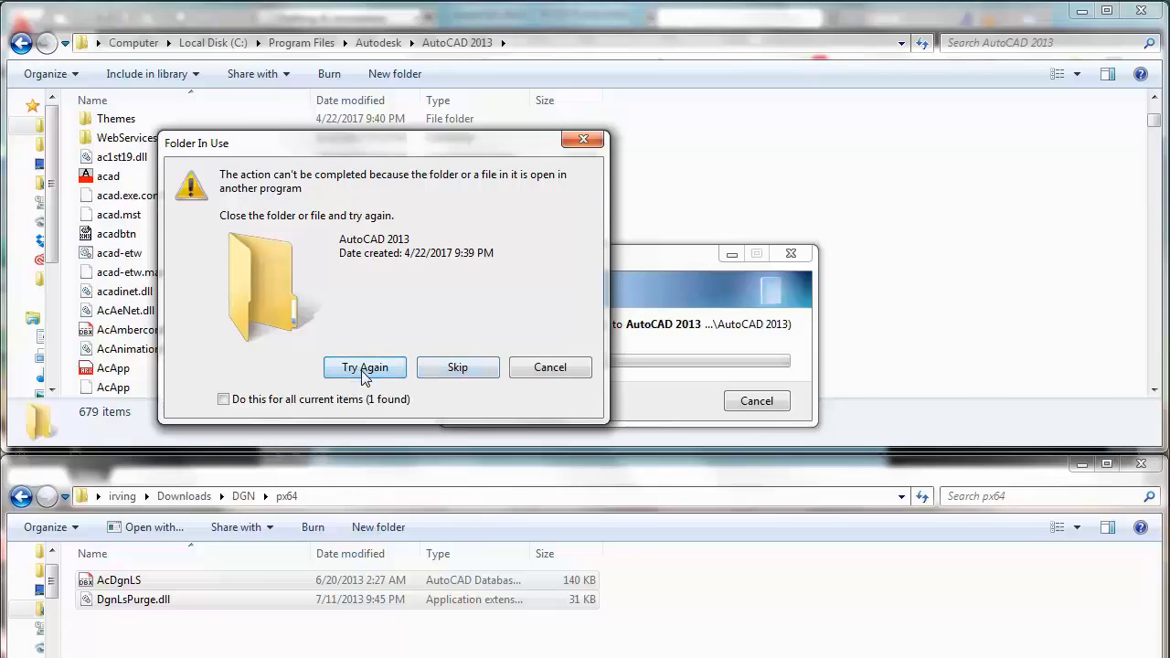
click(559, 367)
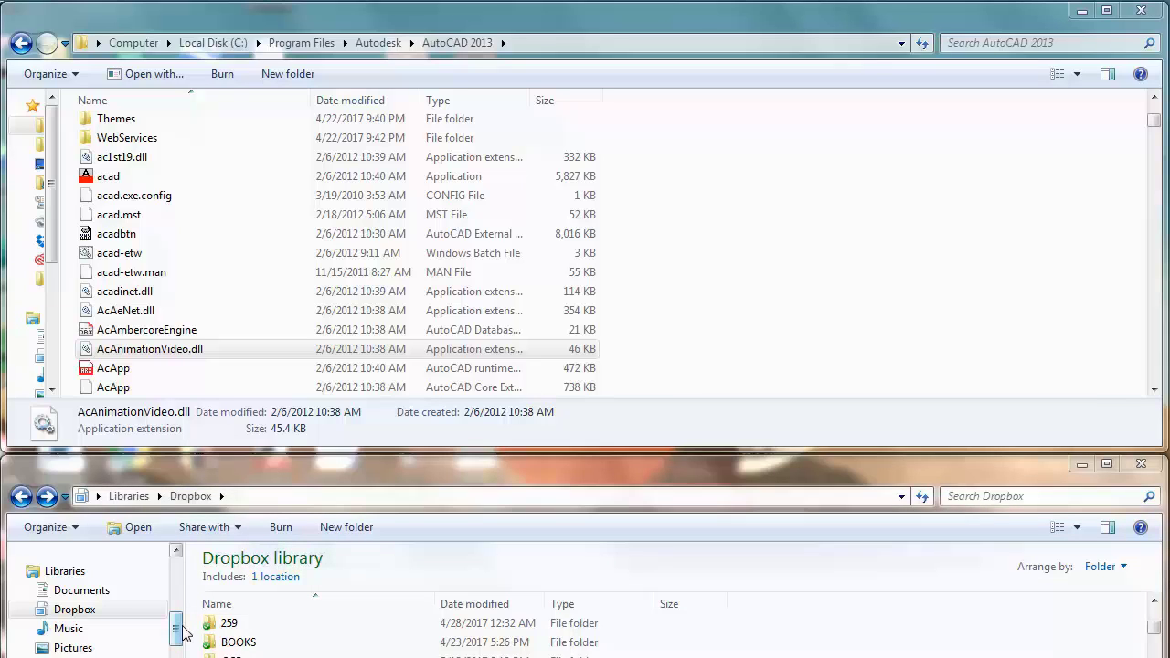
Show the Dropbox library in the lower Explorer window and minimize AutoCAD
mouse_move(179, 627)
mouse_down()
mouse_move(179, 553)
mouse_move(179, 585)
mouse_move(180, 567)
mouse_up()
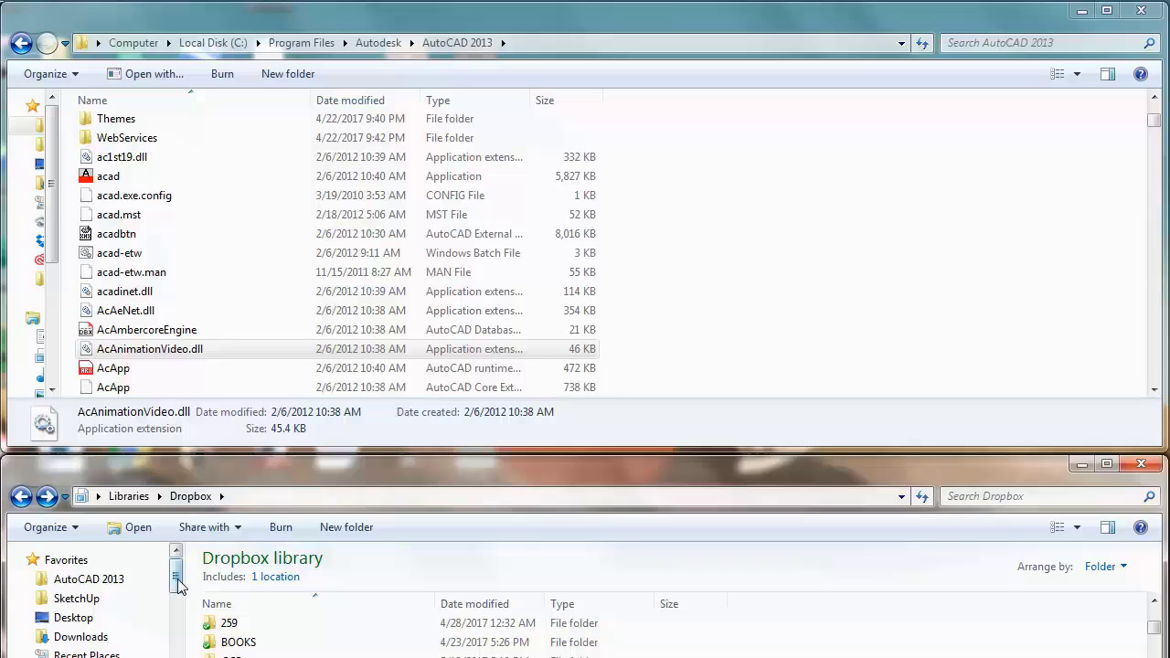
mouse_move(179, 585)
mouse_down()
mouse_move(179, 607)
mouse_move(178, 577)
mouse_up()
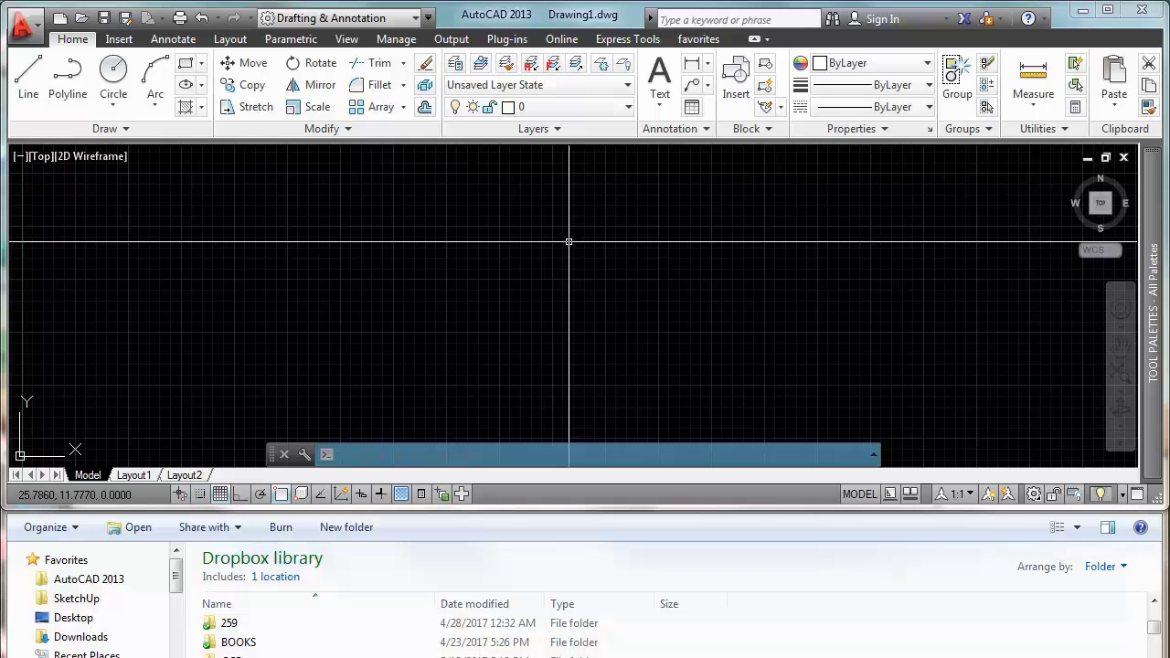
click(1082, 9)
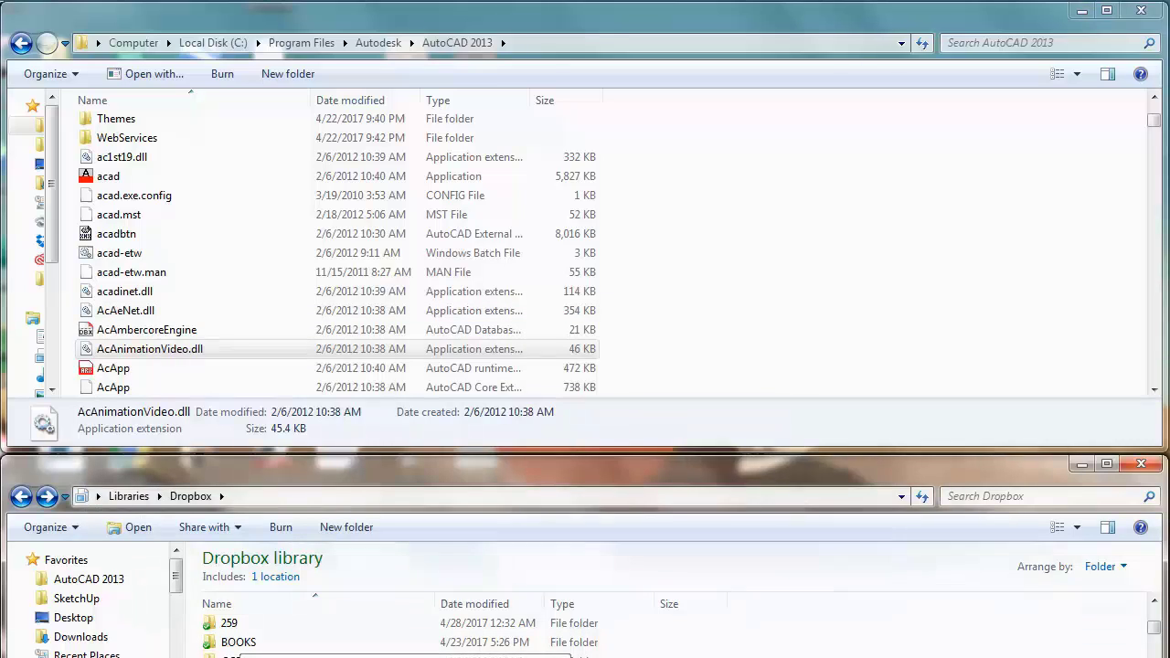
Open Dropbox\LS\ACAD LSP with the acad AutoLISP file, then restore AutoCAD 2013
double_click(237, 656)
key(BackSpace)
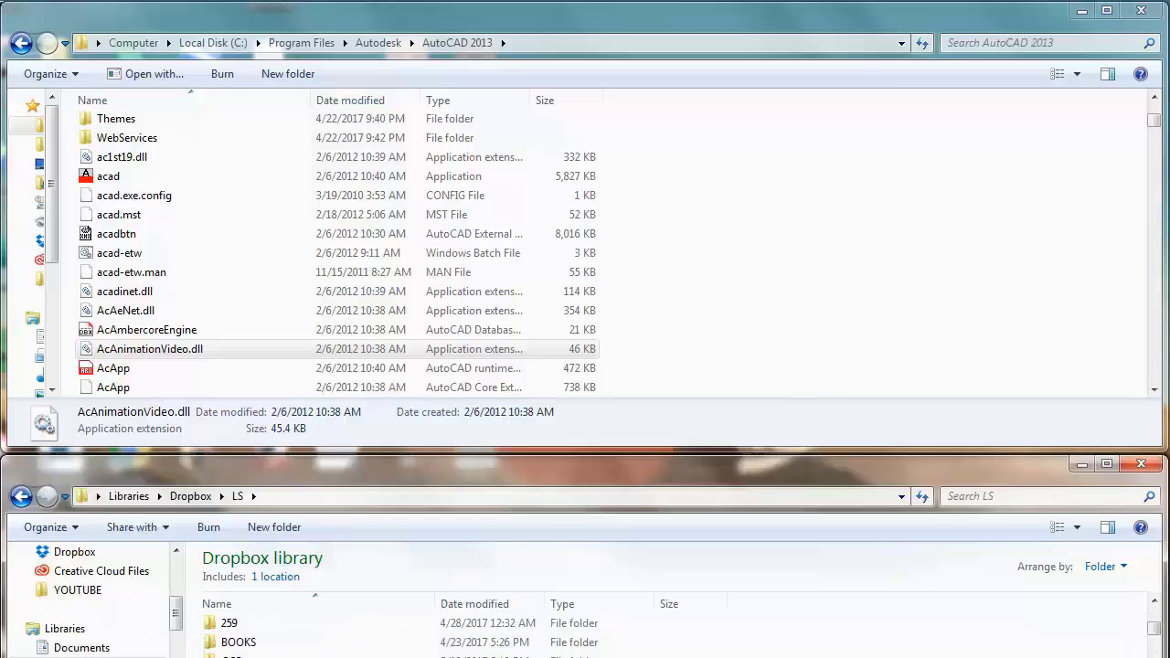
key(alt+Right)
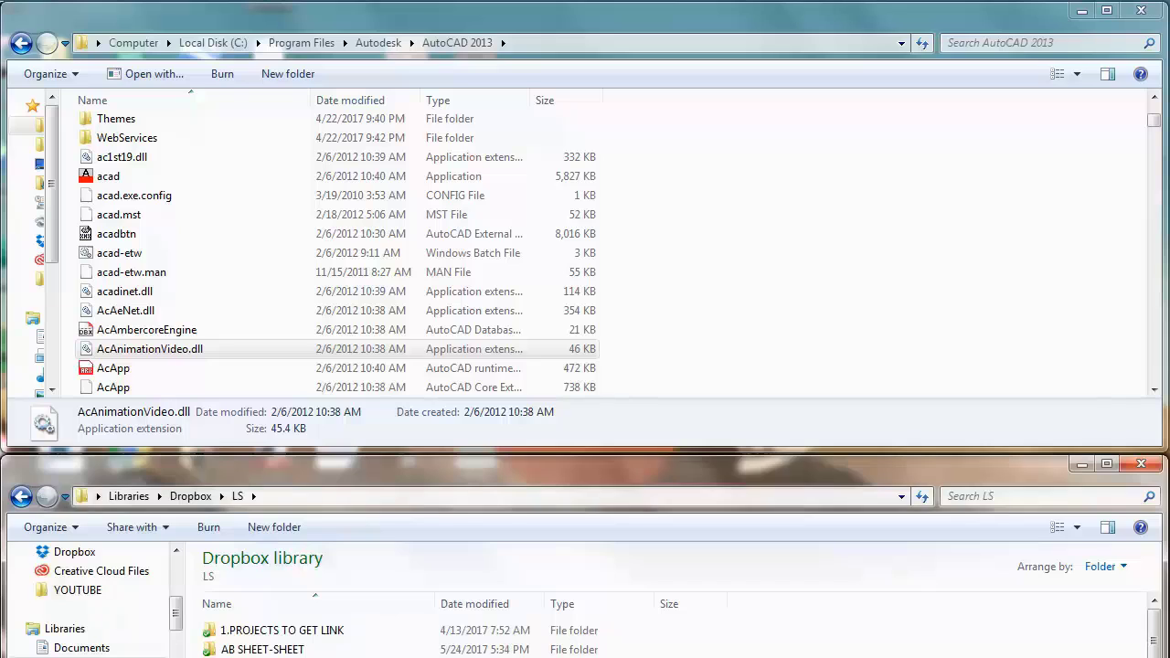
key(Return)
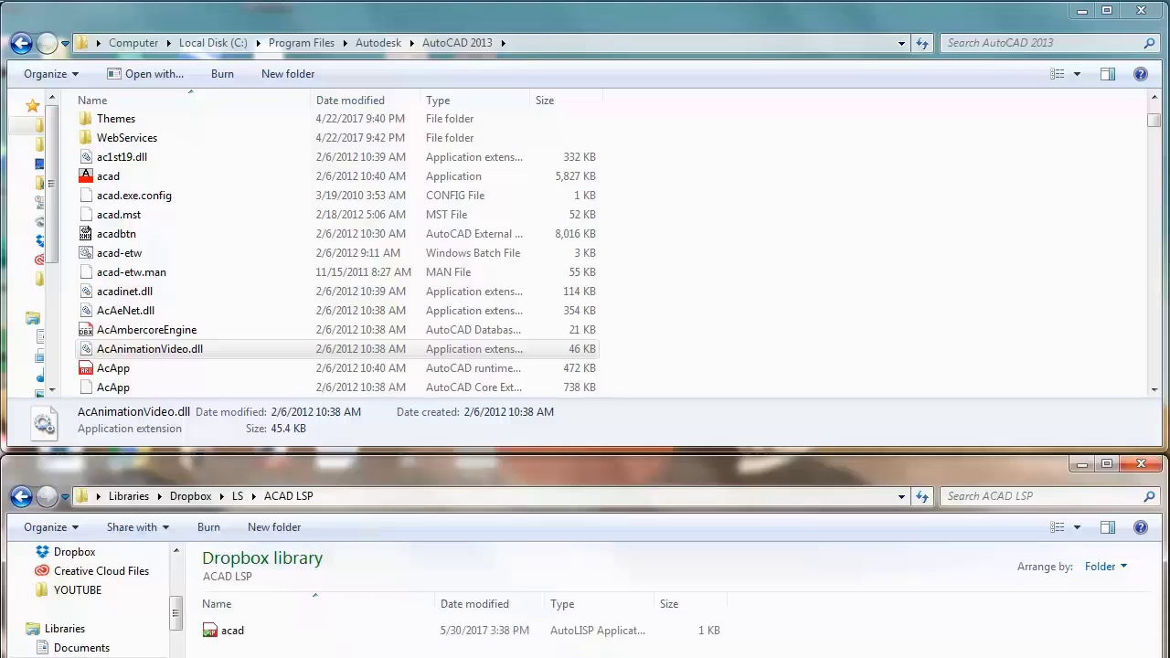
click(255, 640)
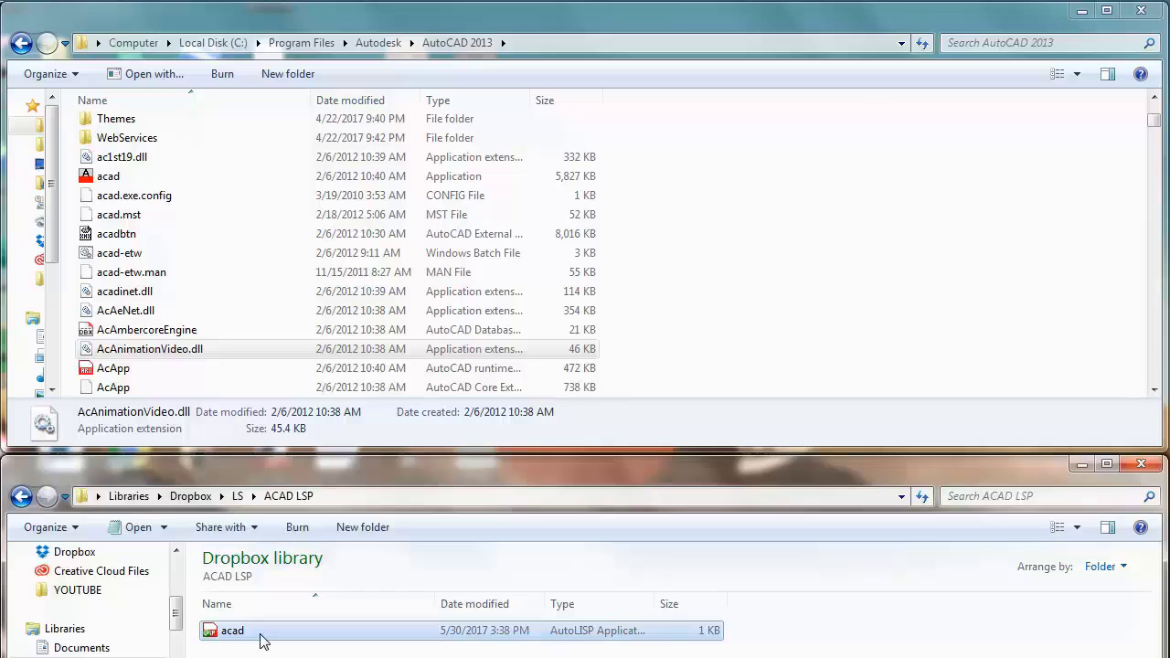
key(BackSpace)
key(BackSpace)
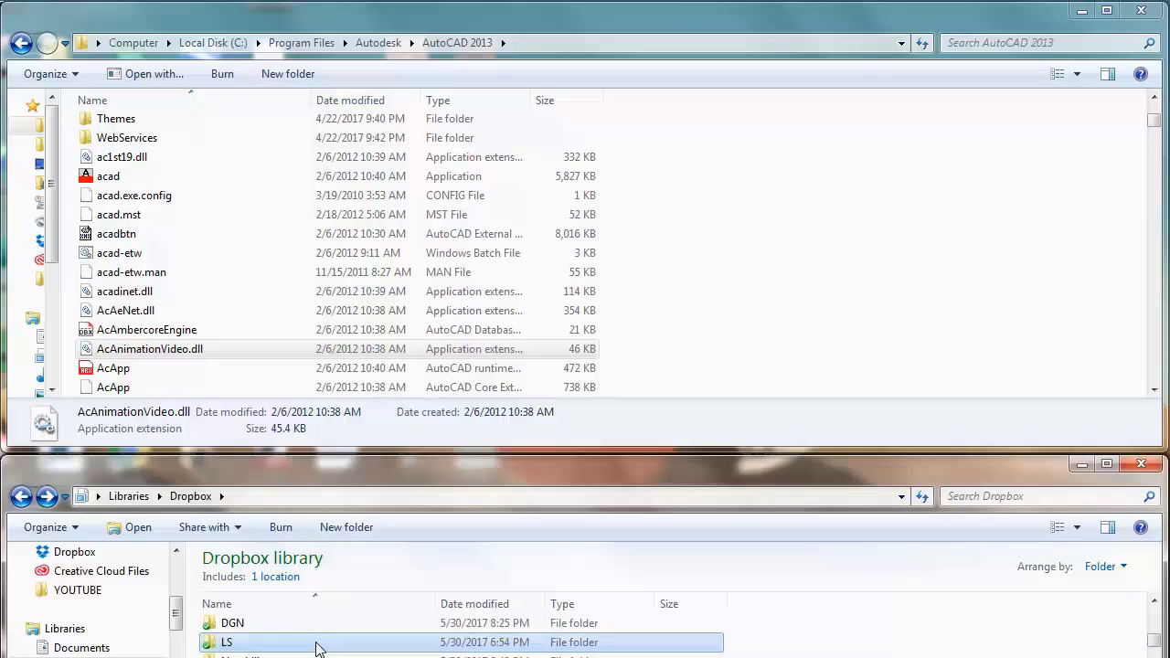
double_click(317, 645)
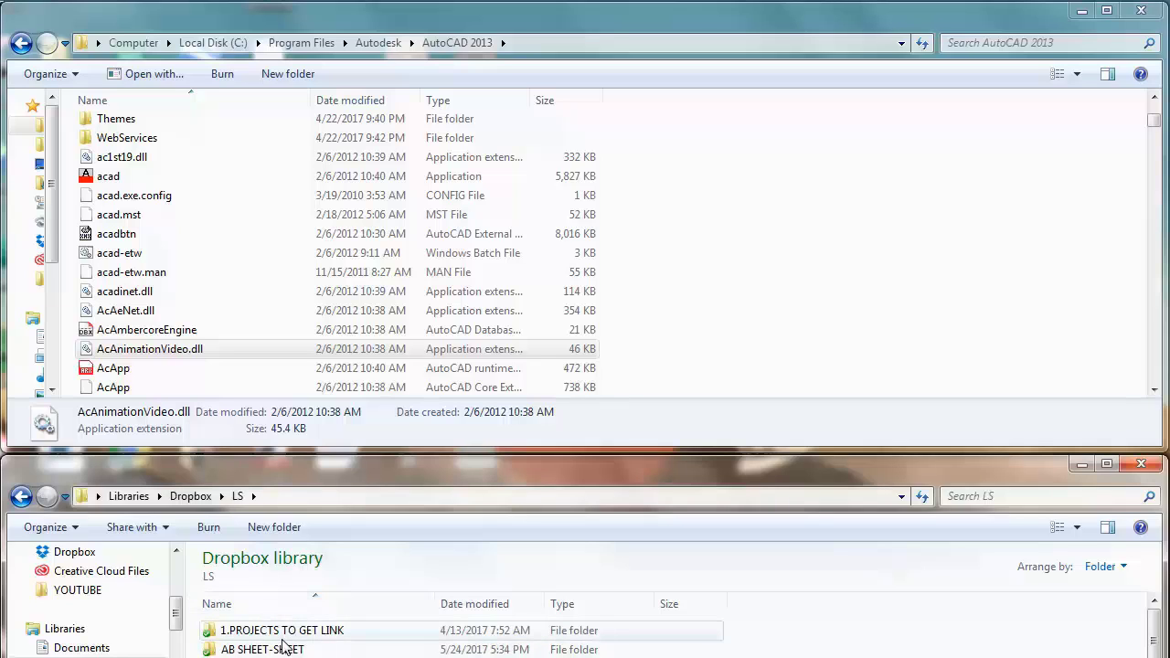
scroll(283, 646, down, 1)
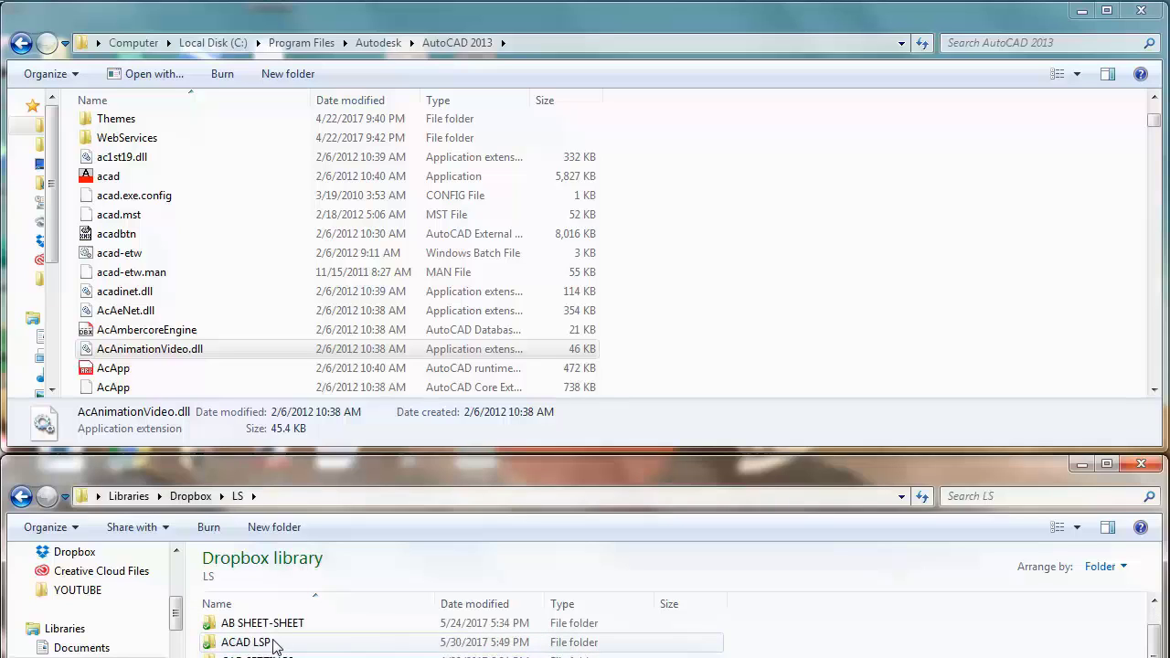
click(273, 644)
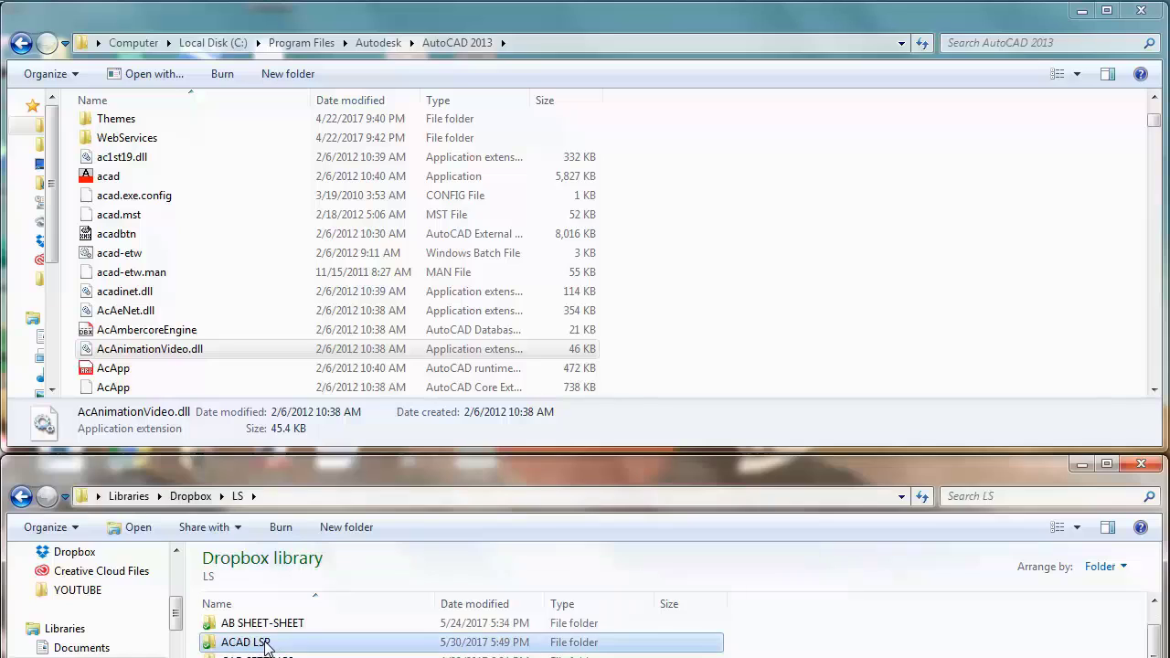
double_click(265, 645)
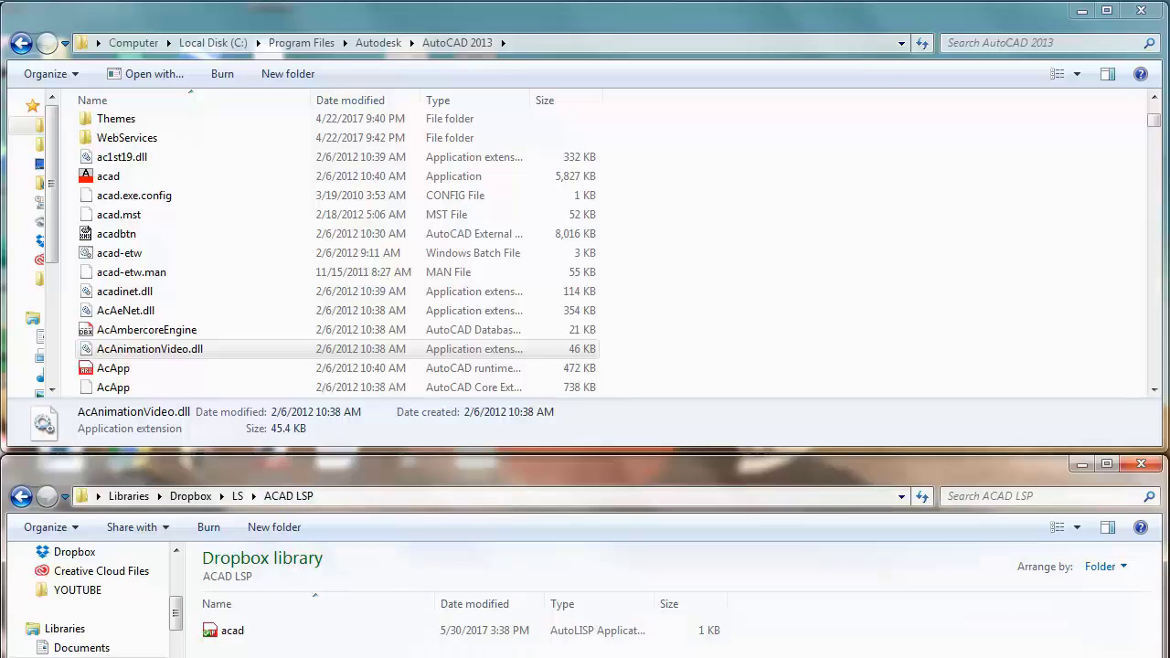
click(250, 629)
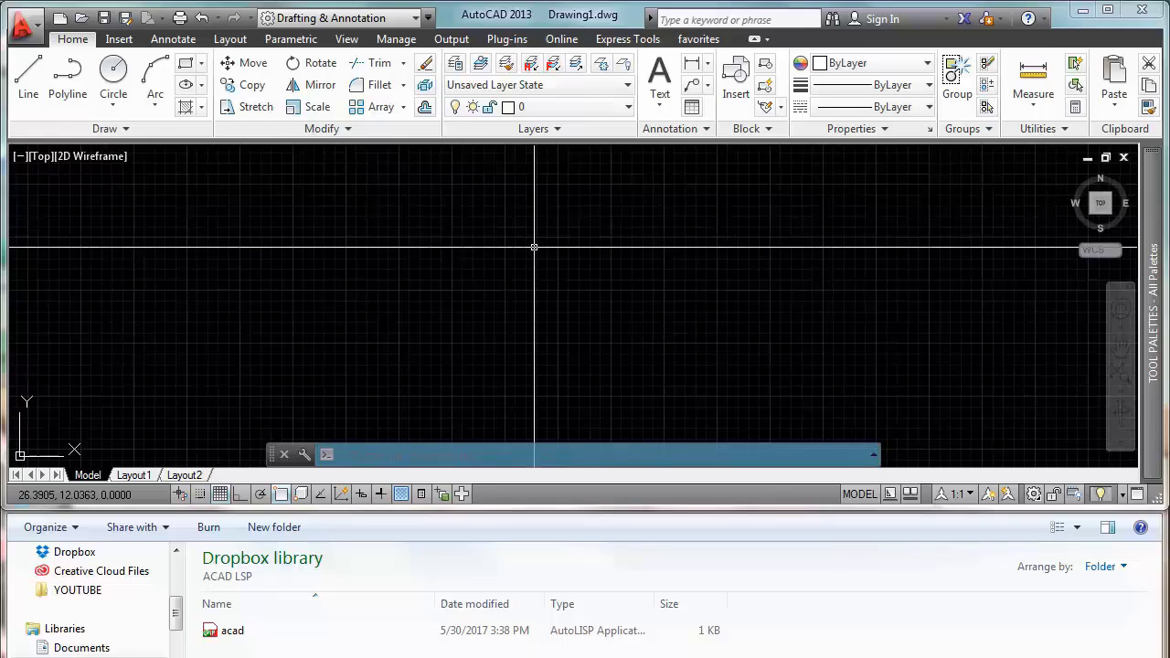
Add a blank Support File Search Path entry in OP Options and browse for its folder
text(op)
key(Return)
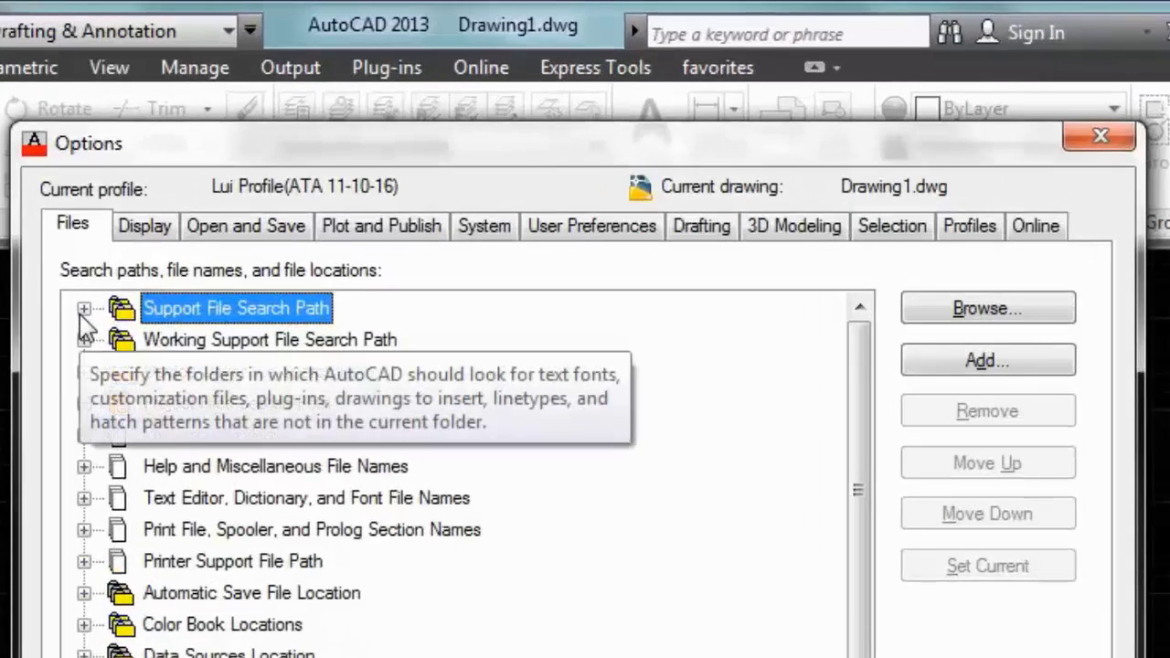
click(331, 178)
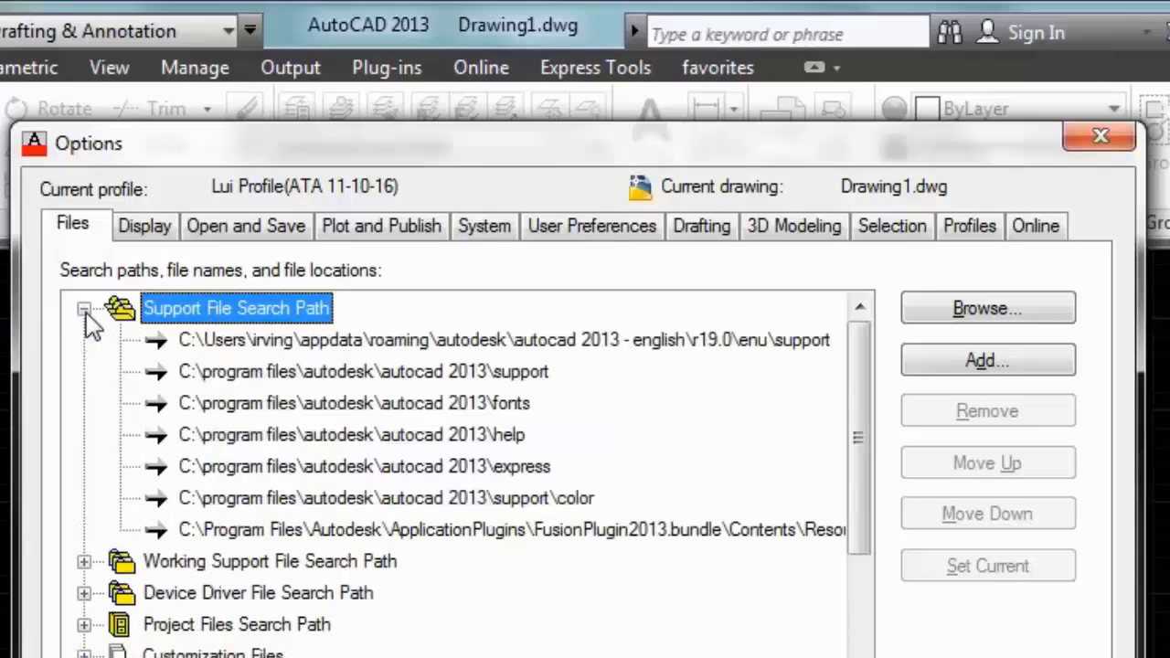
click(197, 338)
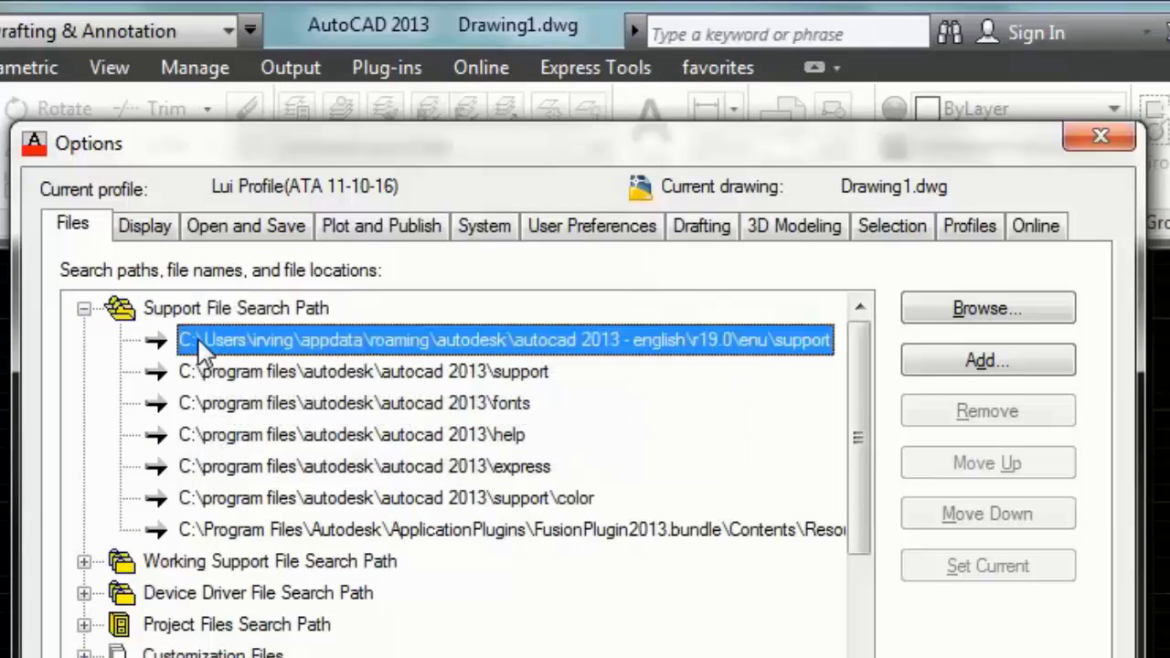
click(970, 374)
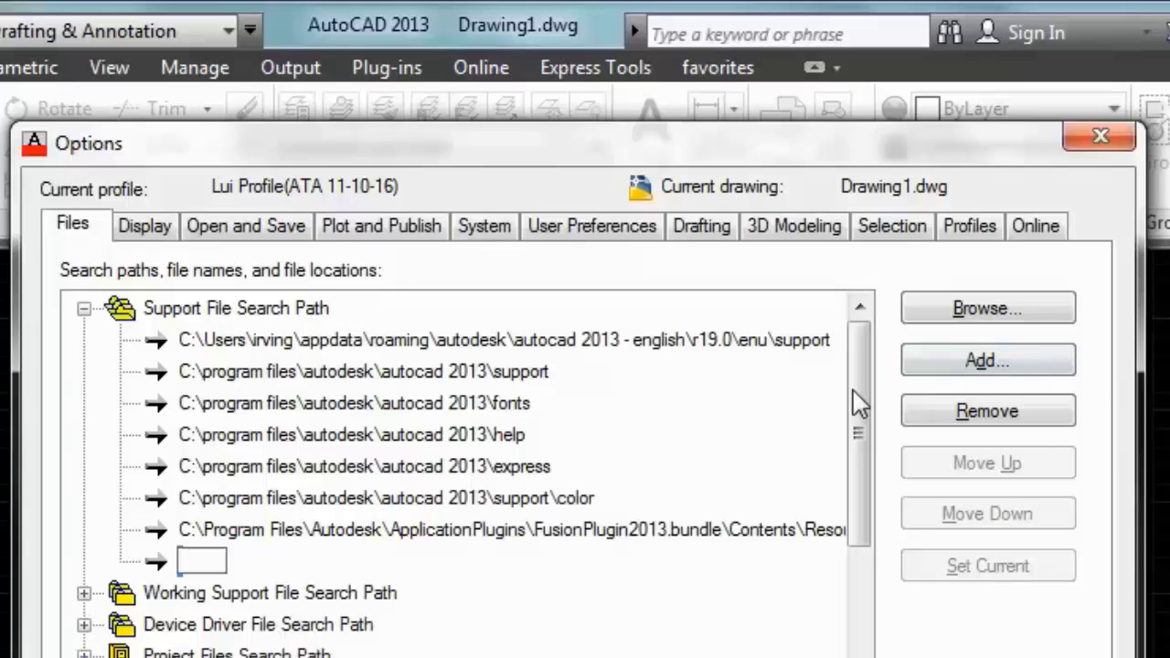
click(981, 315)
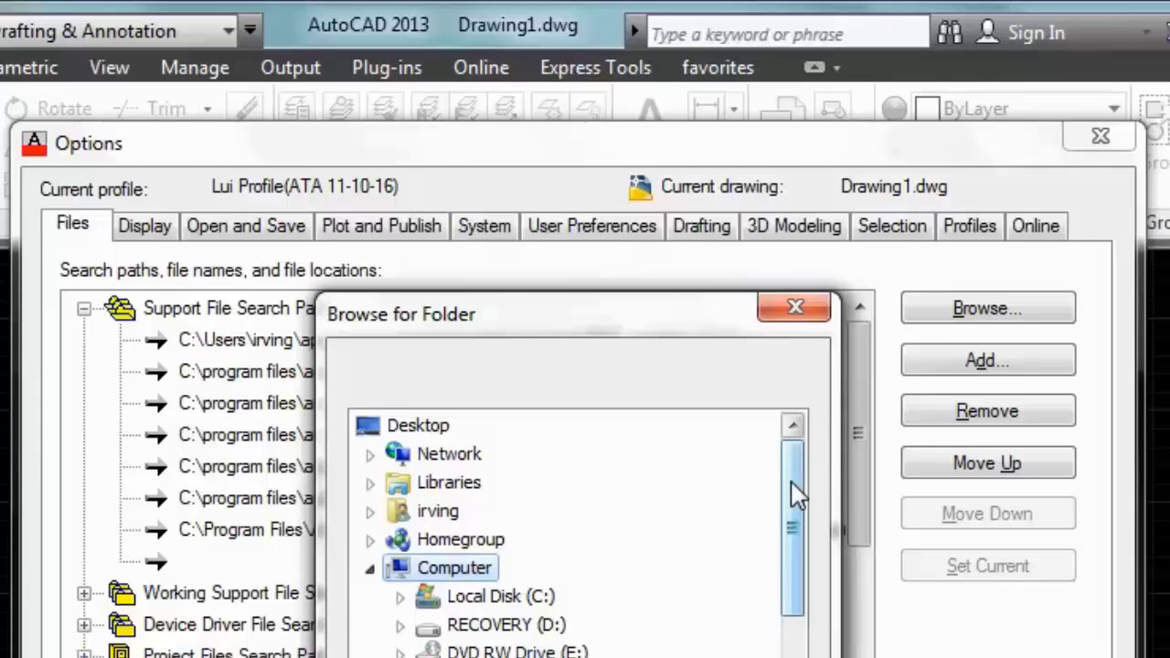
Pick the Dropbox > LS > ACAD LSP folder as the new support path
click(453, 511)
double_click(454, 513)
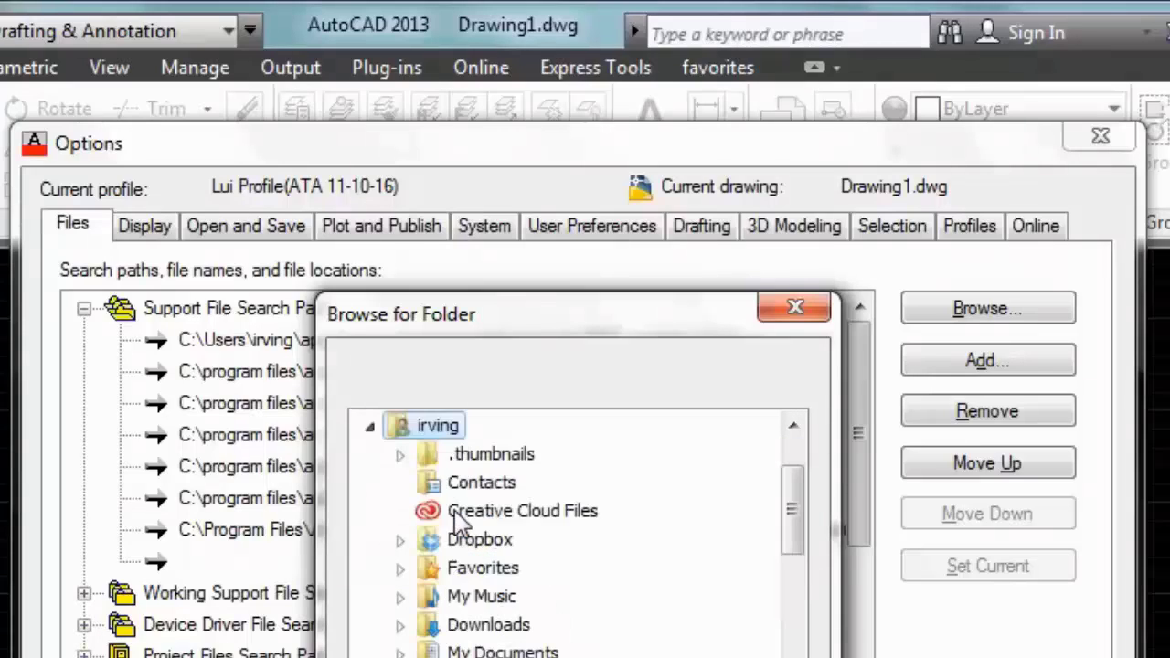
double_click(493, 541)
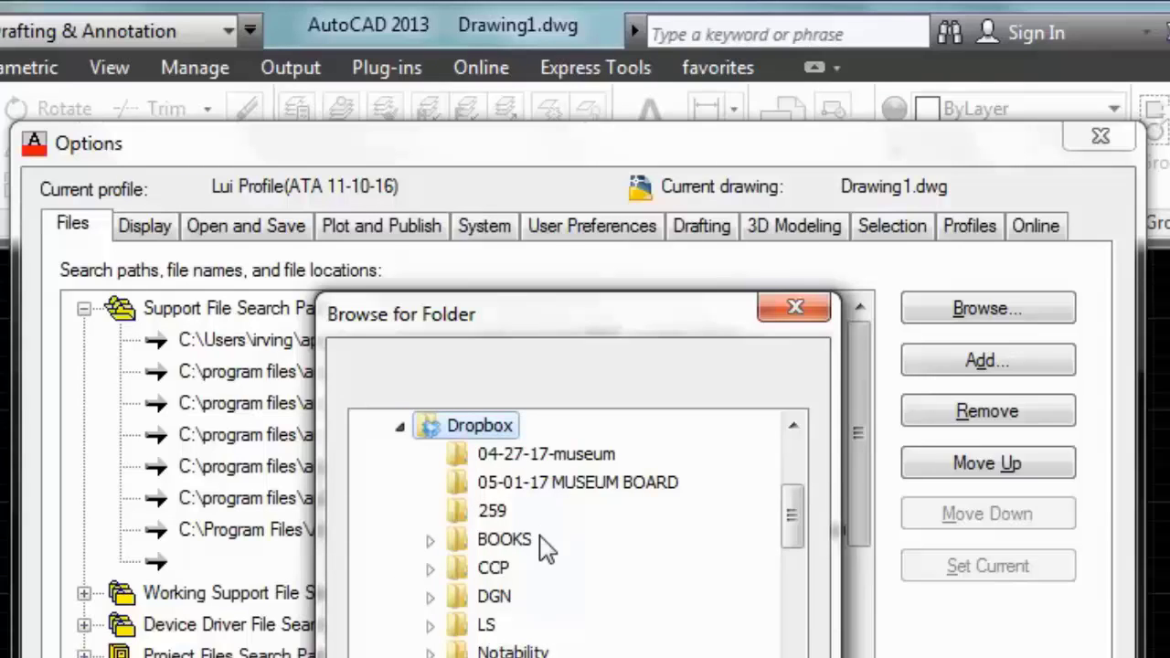
double_click(493, 627)
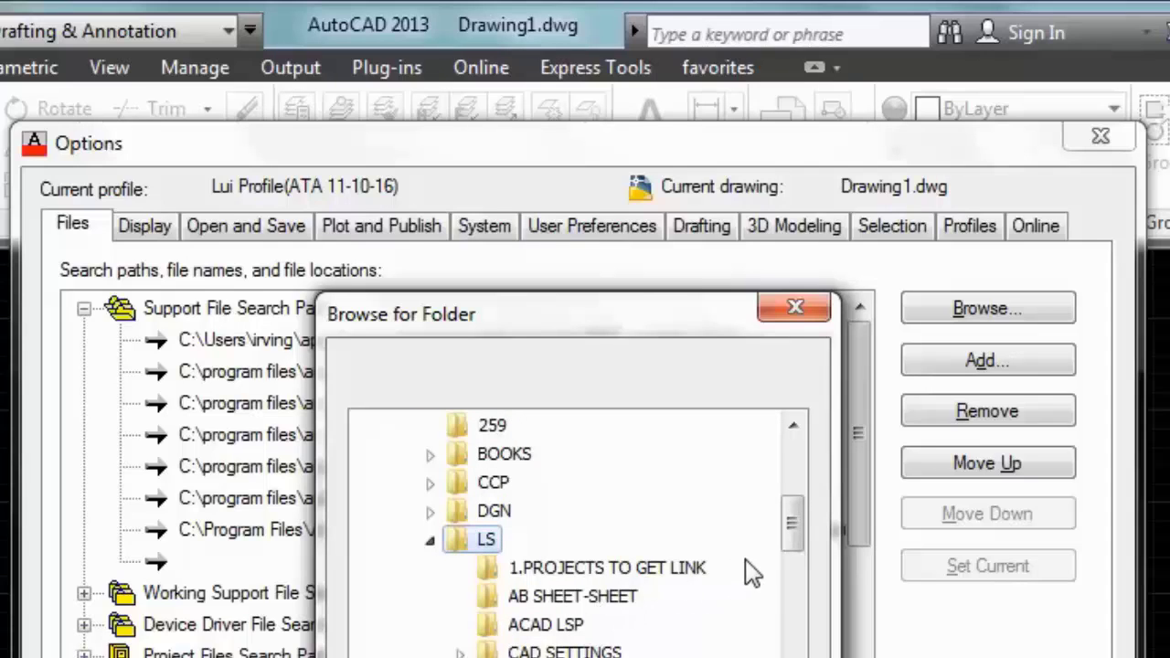
click(559, 626)
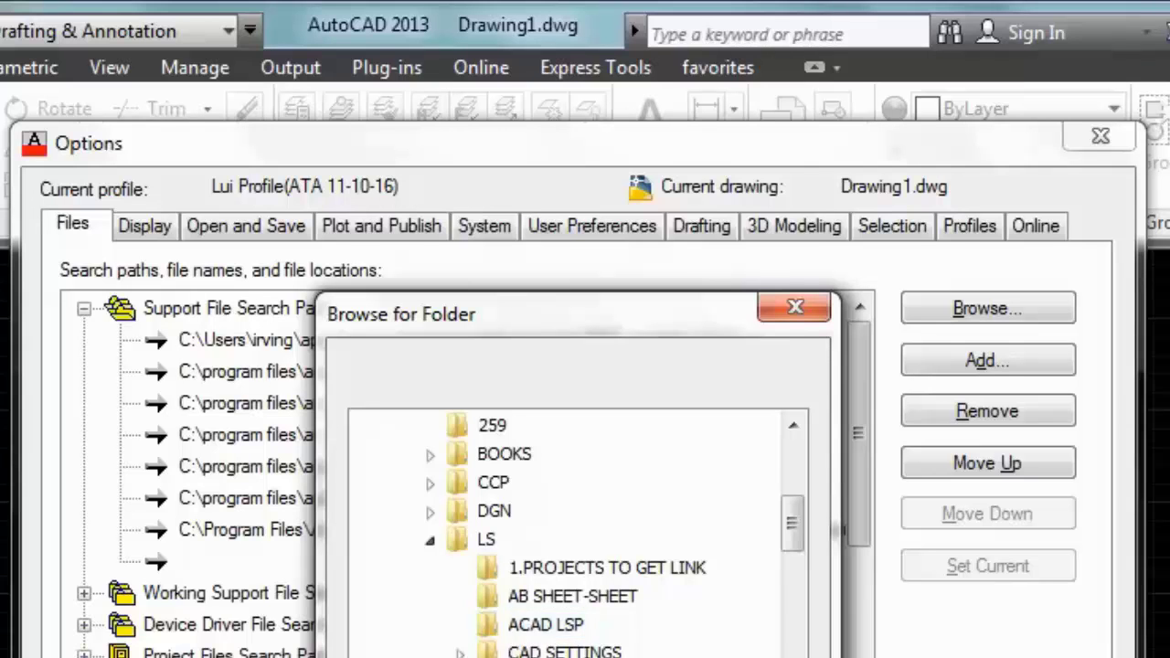
key(Return)
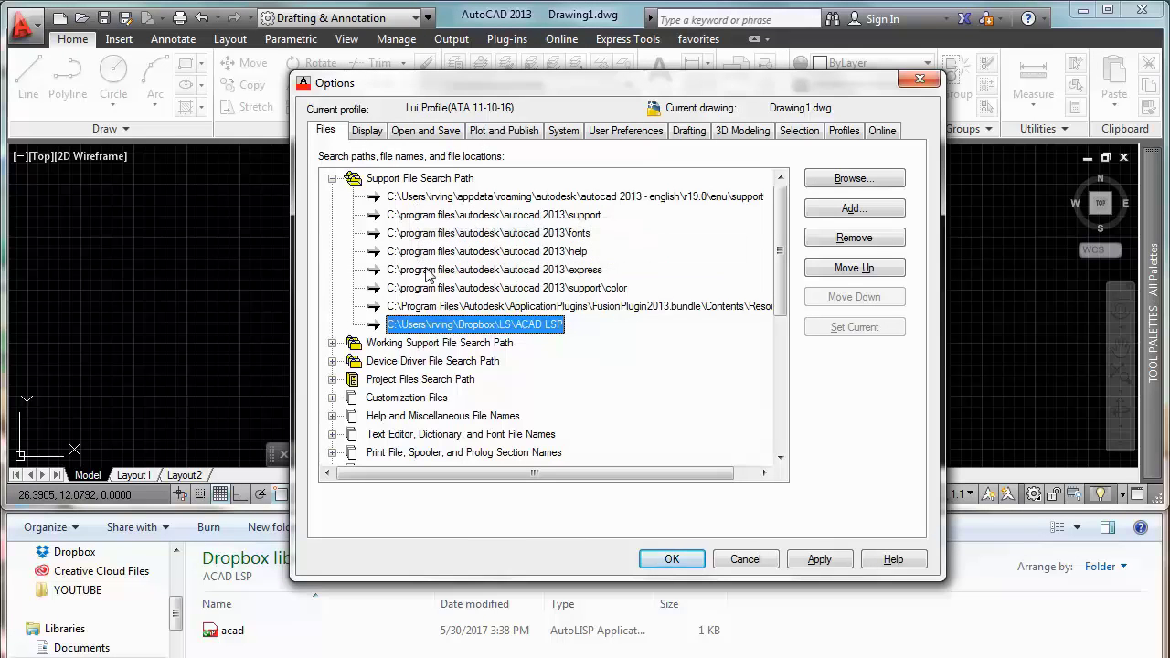
Move the ACAD LSP path to the top of the support search order
click(850, 271)
click(852, 270)
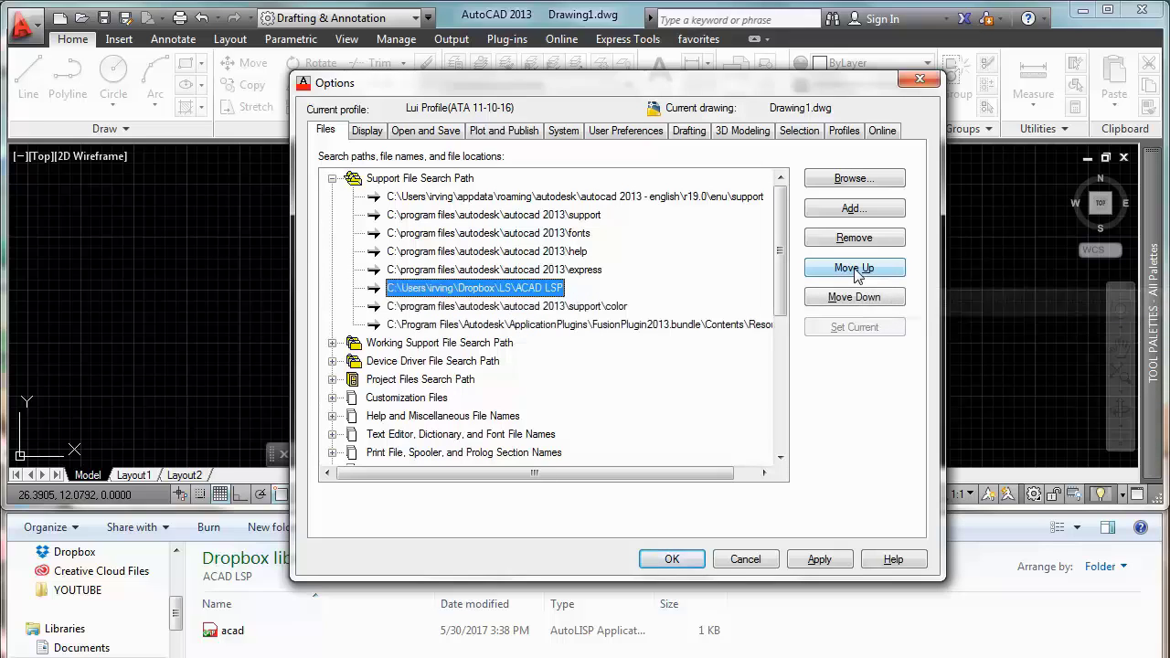
click(855, 270)
click(854, 269)
click(855, 269)
click(854, 268)
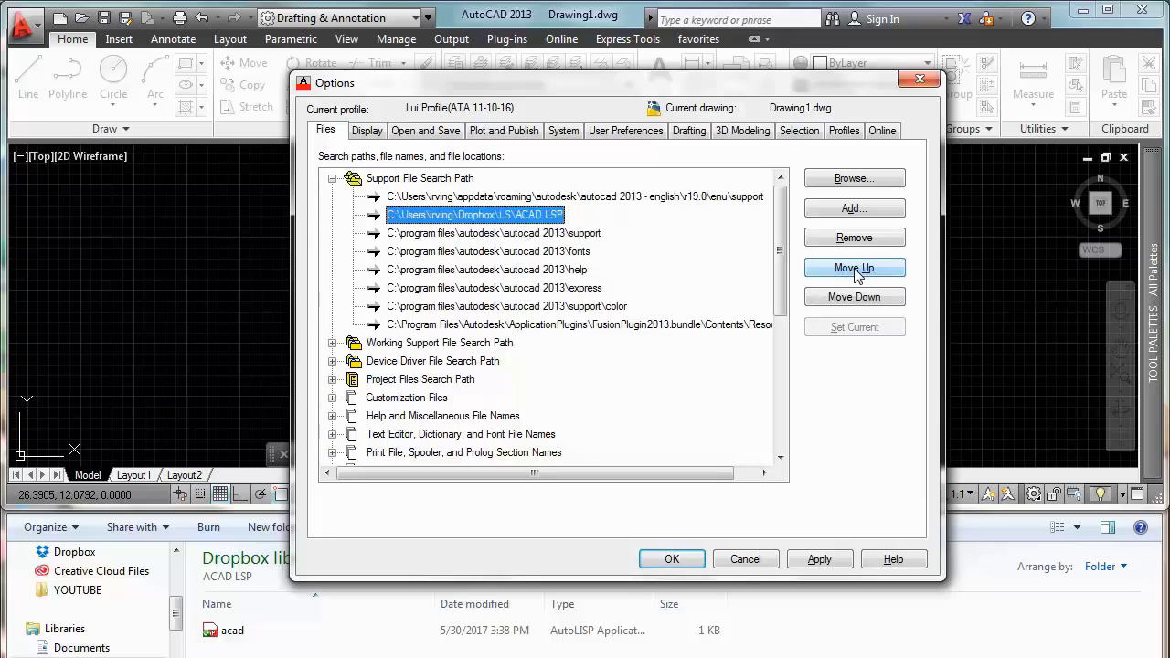
click(854, 268)
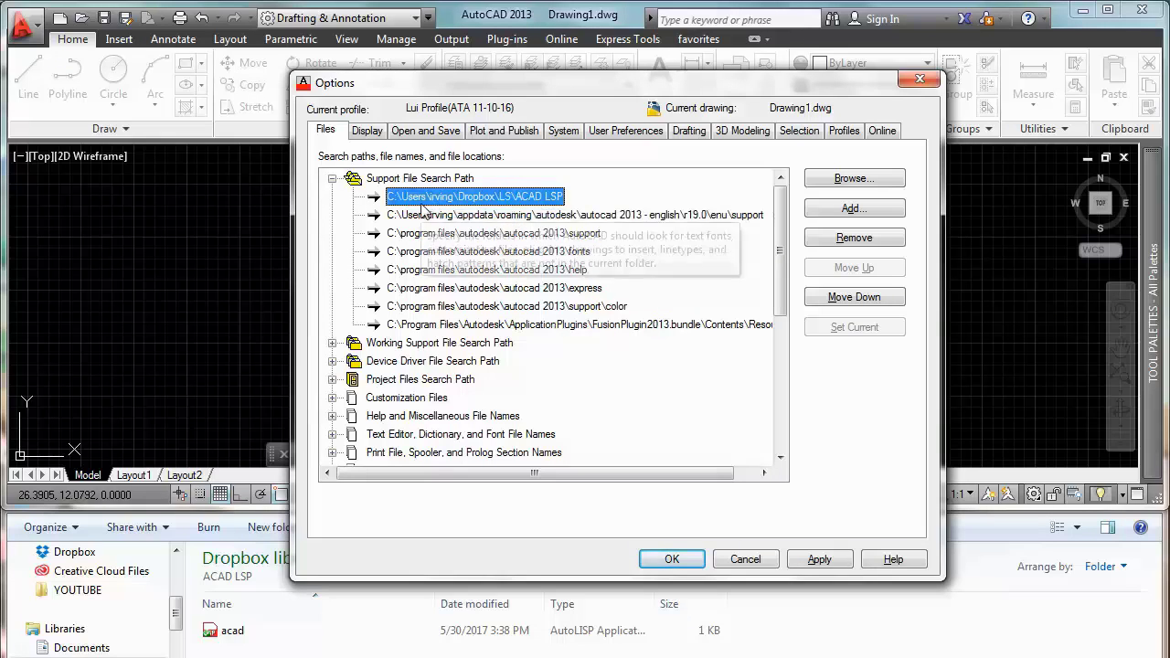
Apply the support path changes and close Options, dismissing the auto-save directory warnings
click(804, 562)
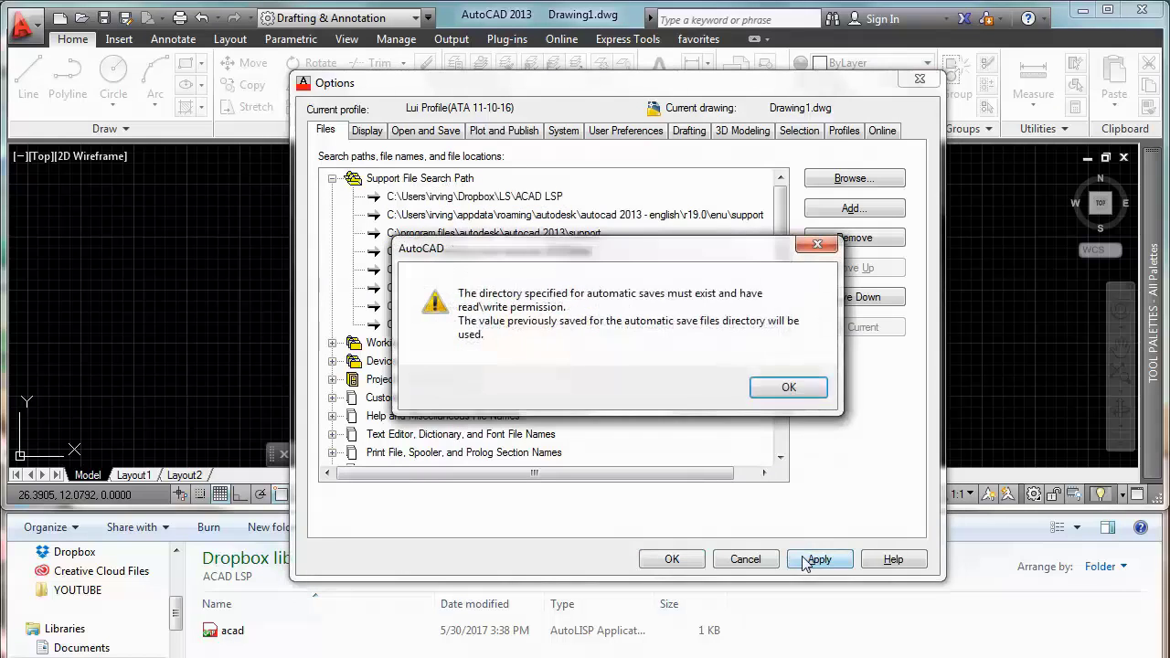
click(829, 391)
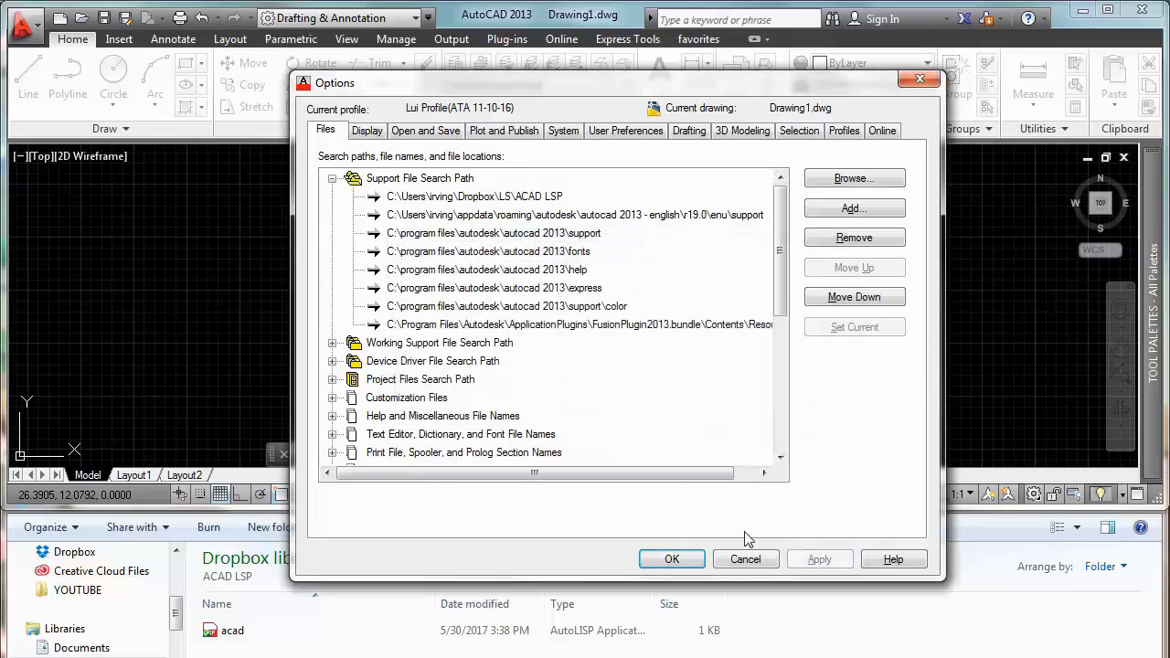
click(672, 559)
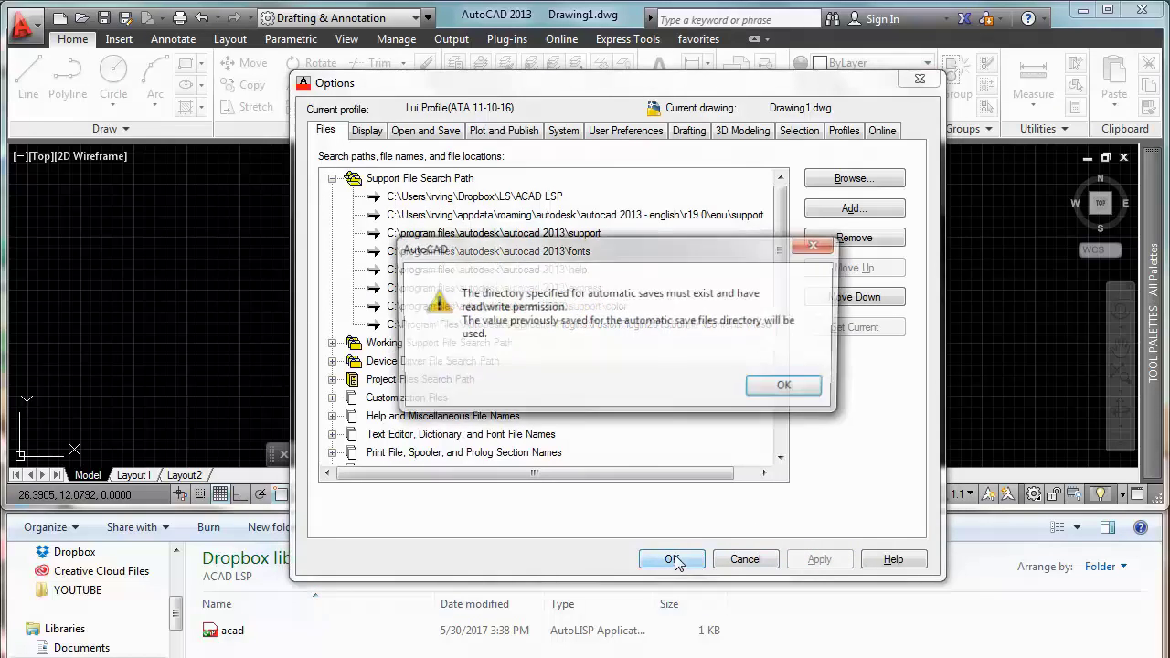
click(783, 388)
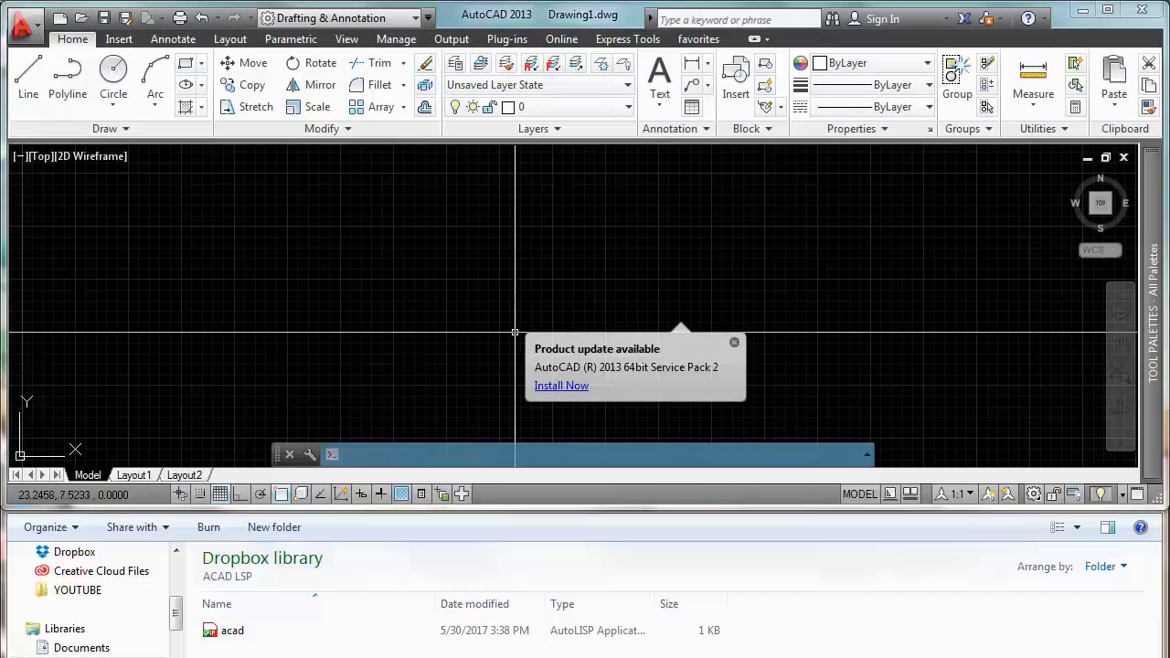
Close the Product update available balloon
click(734, 344)
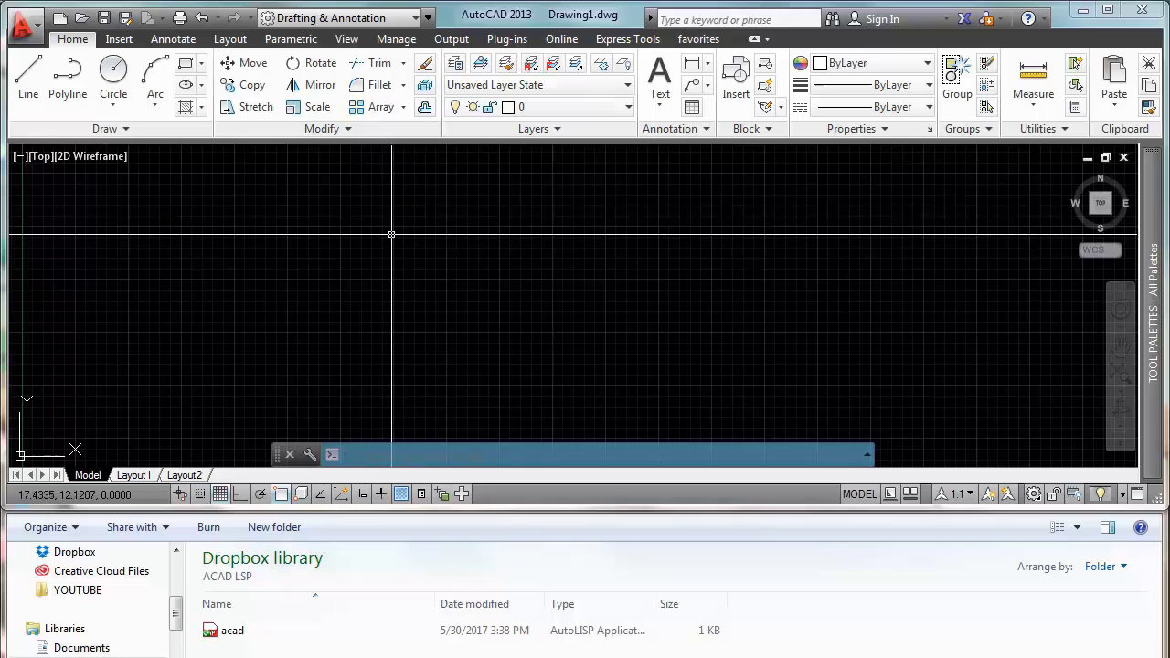
click(698, 38)
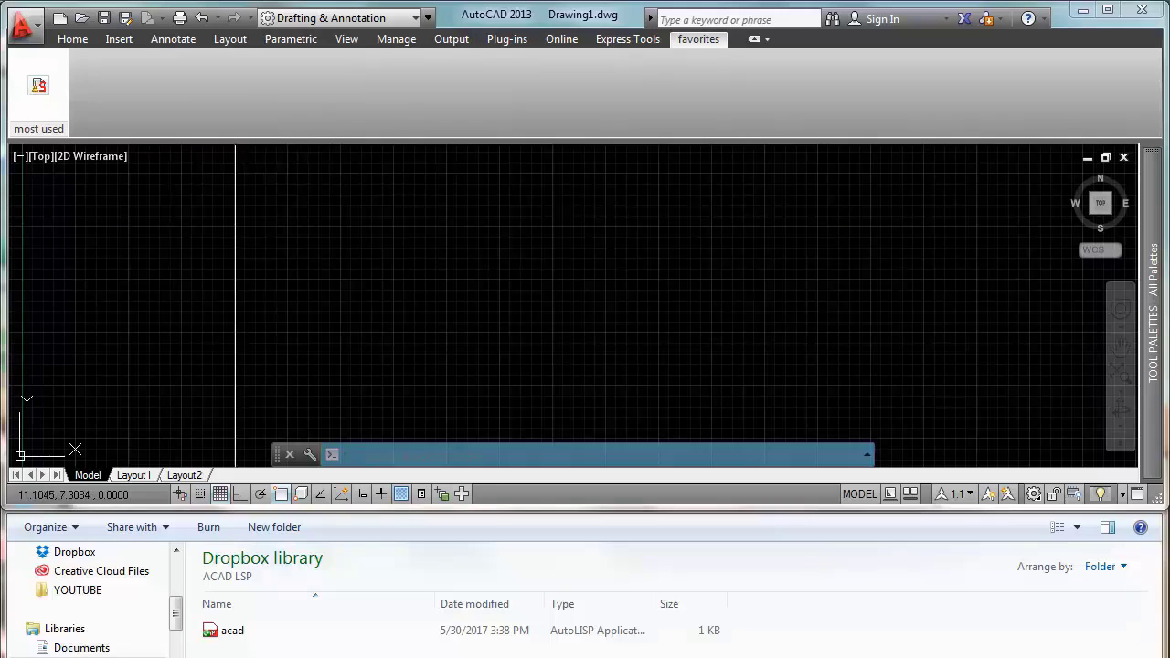
key(Escape)
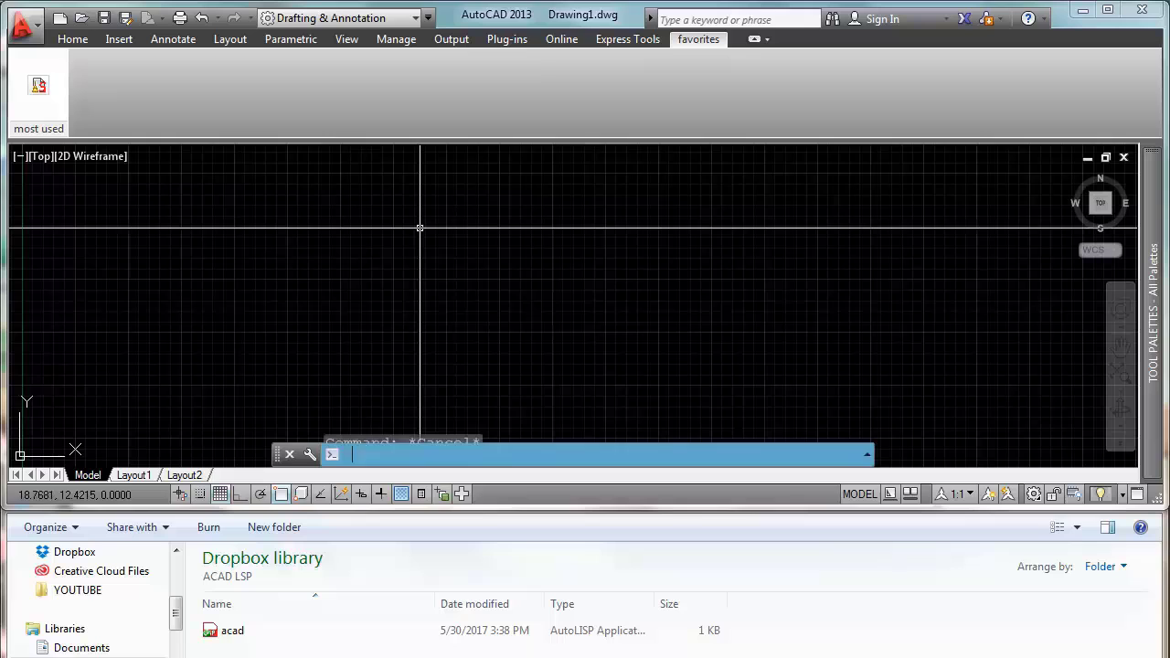
click(81, 42)
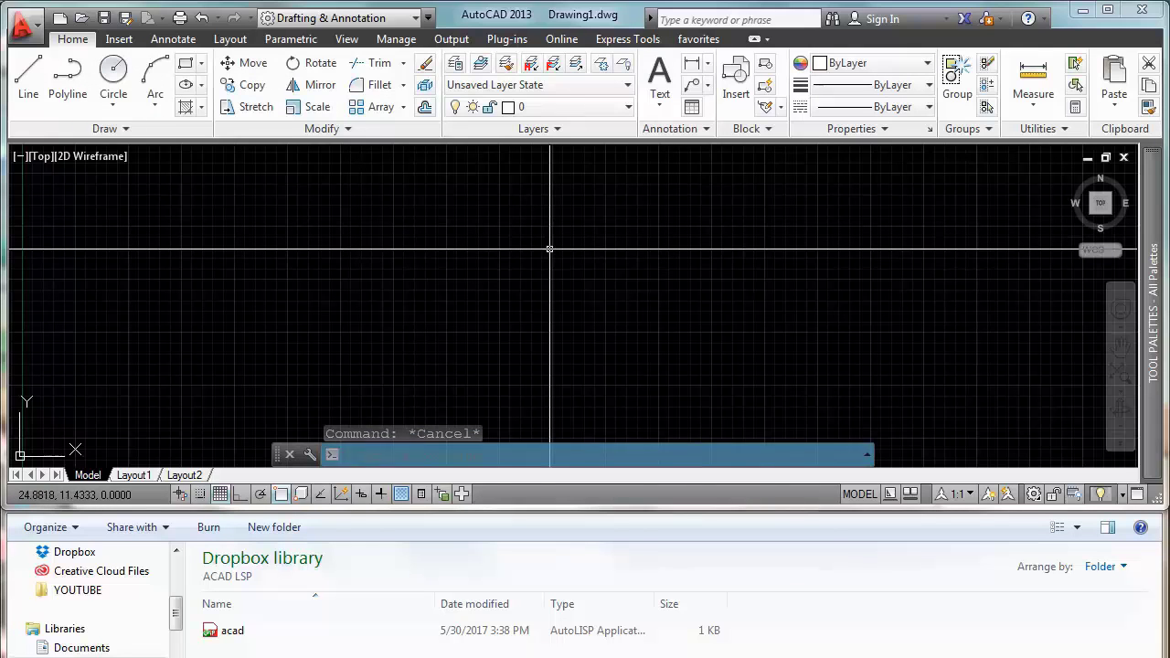
Run CUI and search the Command List for 'PURGE' to list SUPER Purge
text(CUI)
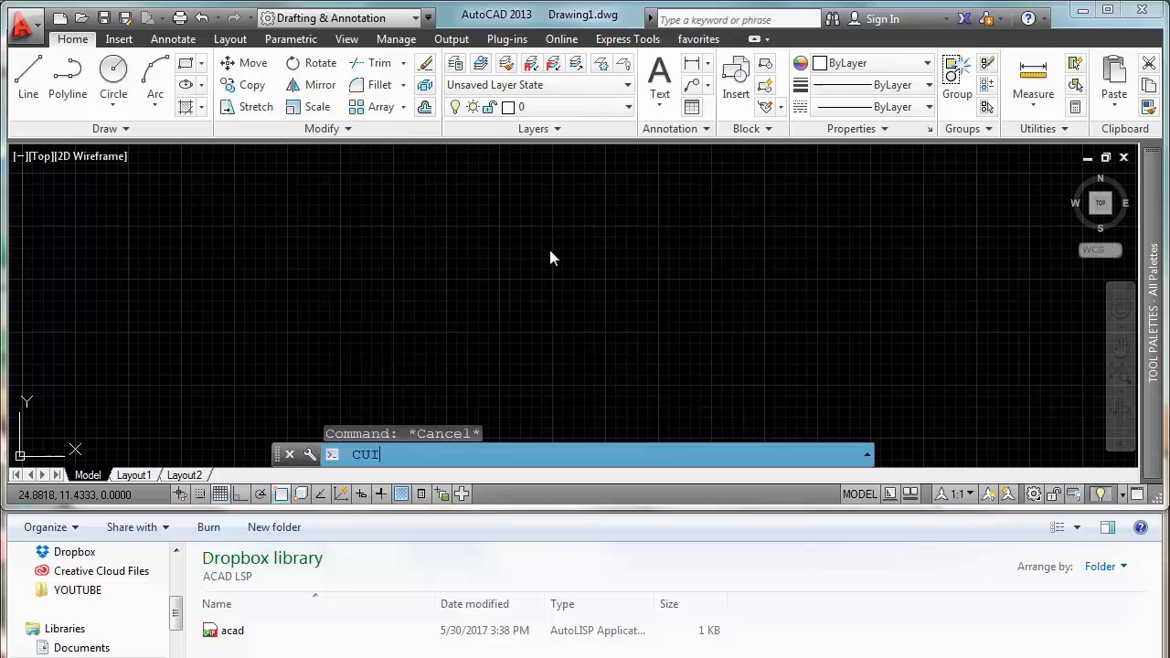
key(Return)
drag(568, 231, 564, 297)
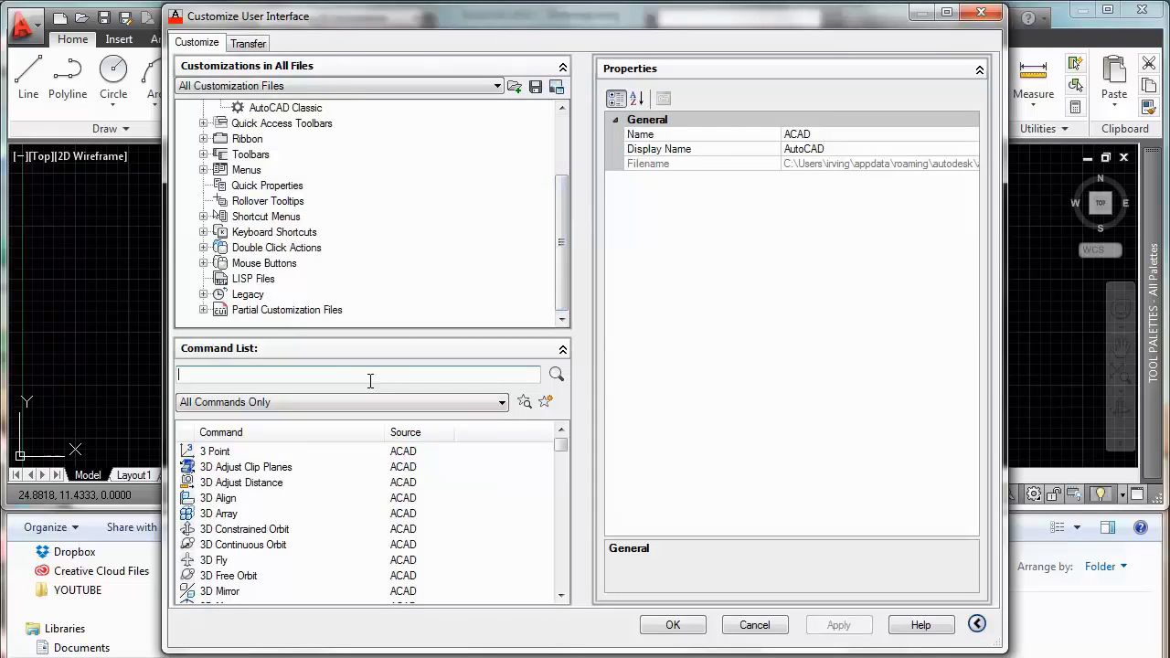
text(PIUR)
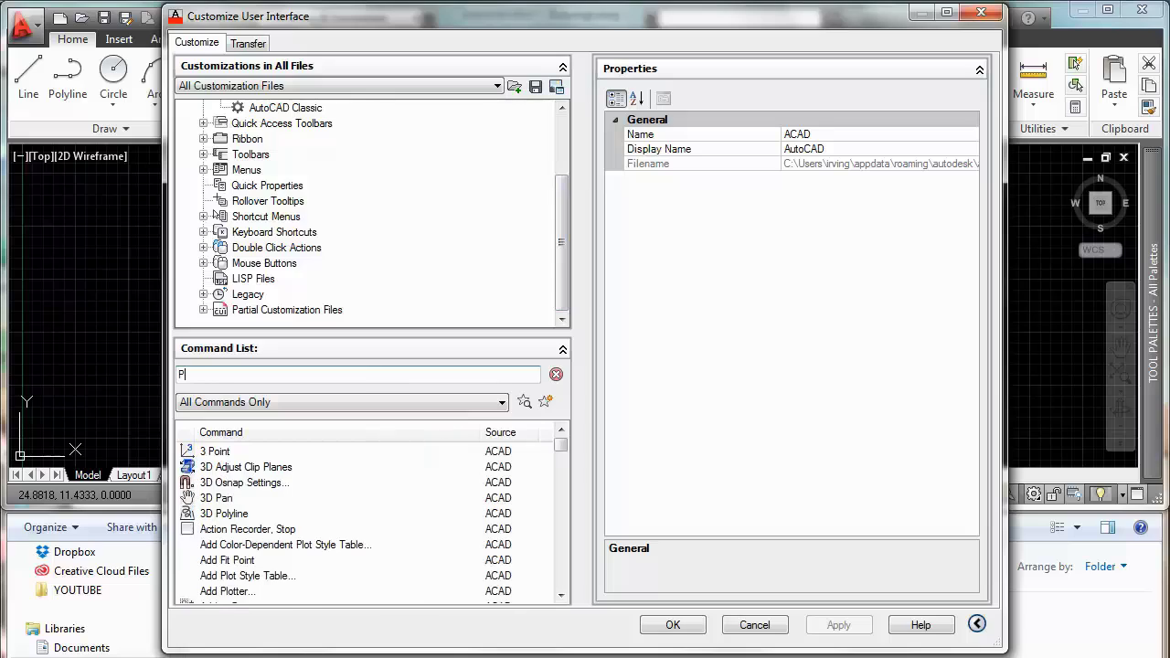
key(BackSpace)
key(BackSpace)
text(URGE)
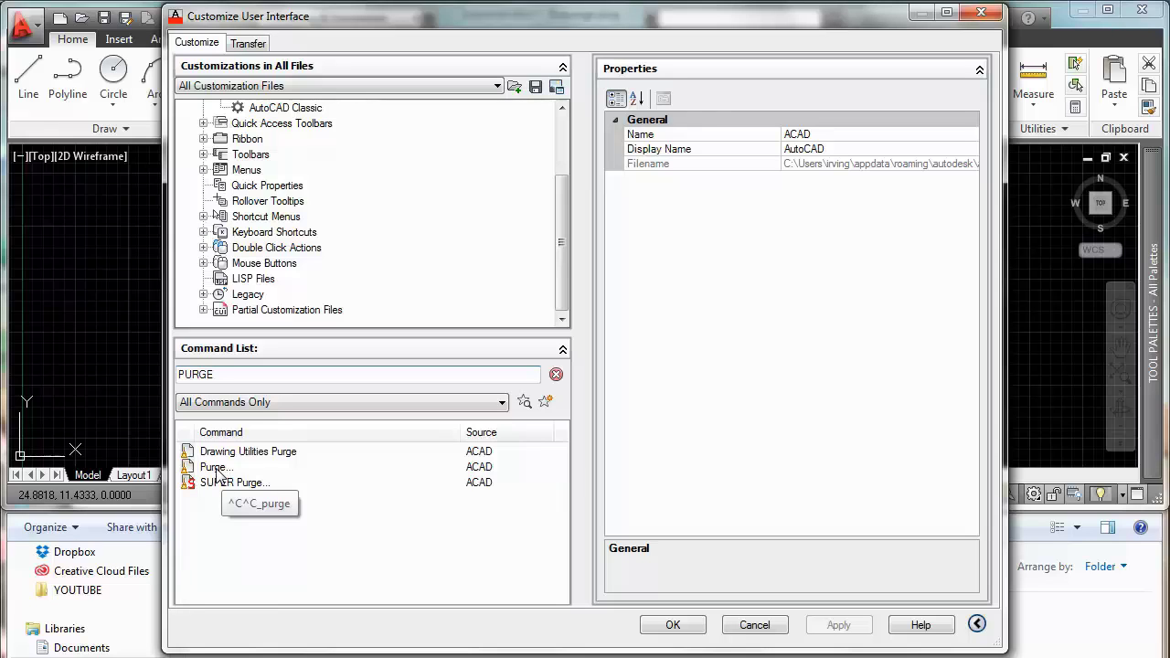
Duplicate the Purge command in the CUI and rename the copy SUPER Purge 2...
click(216, 470)
right_click(216, 469)
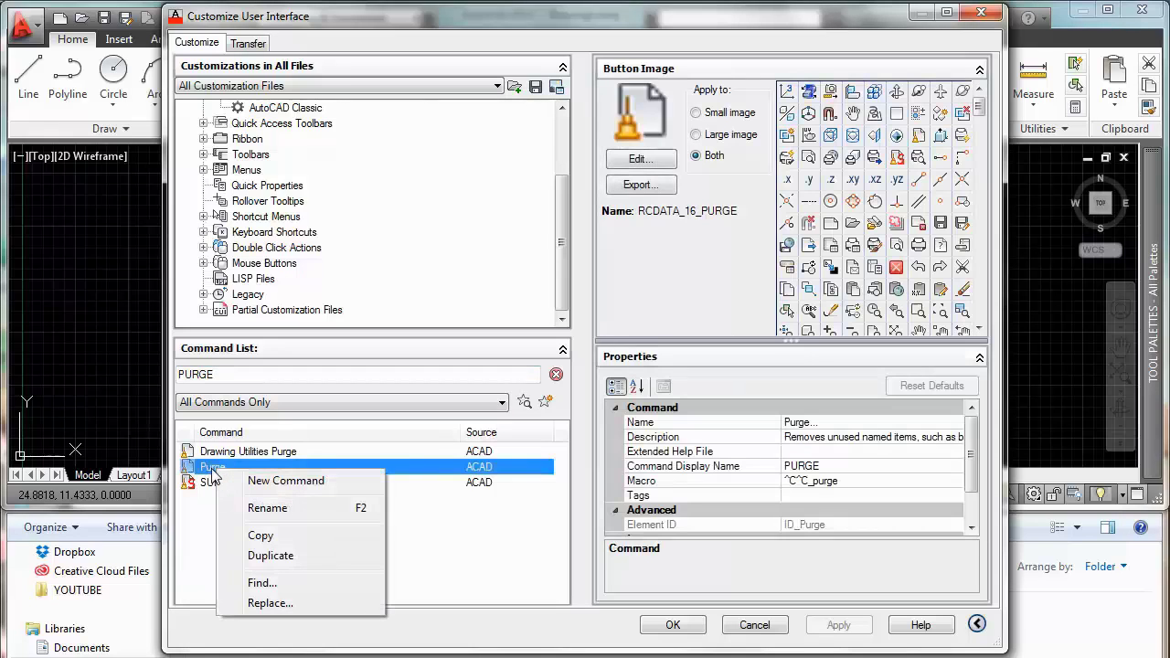
click(268, 554)
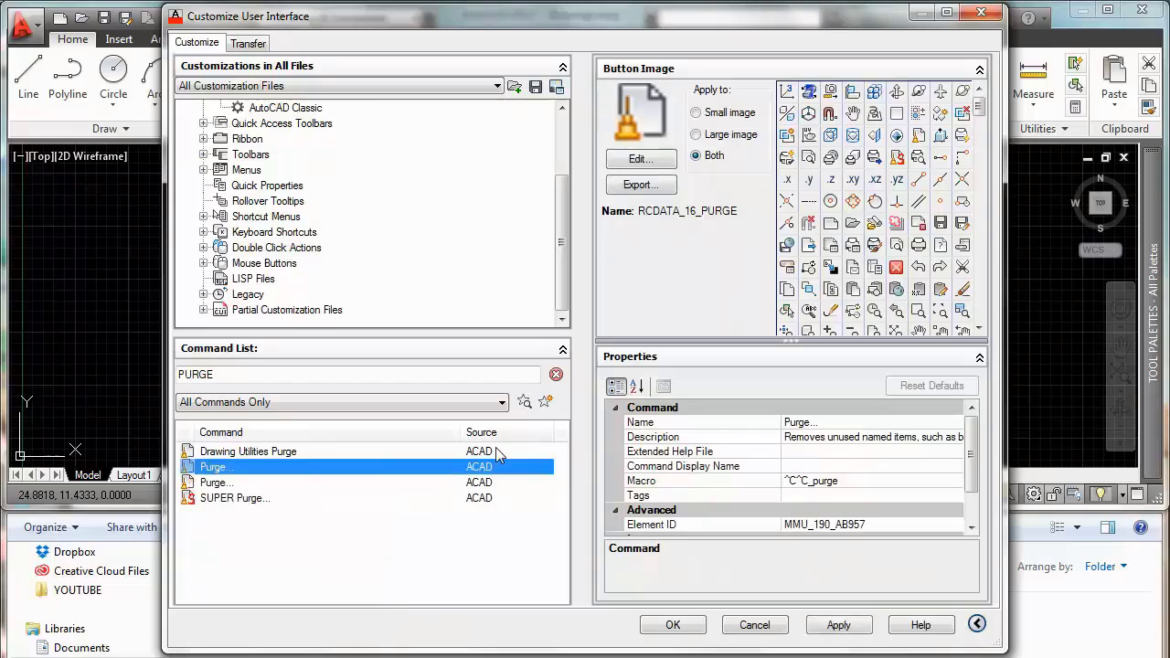
click(833, 423)
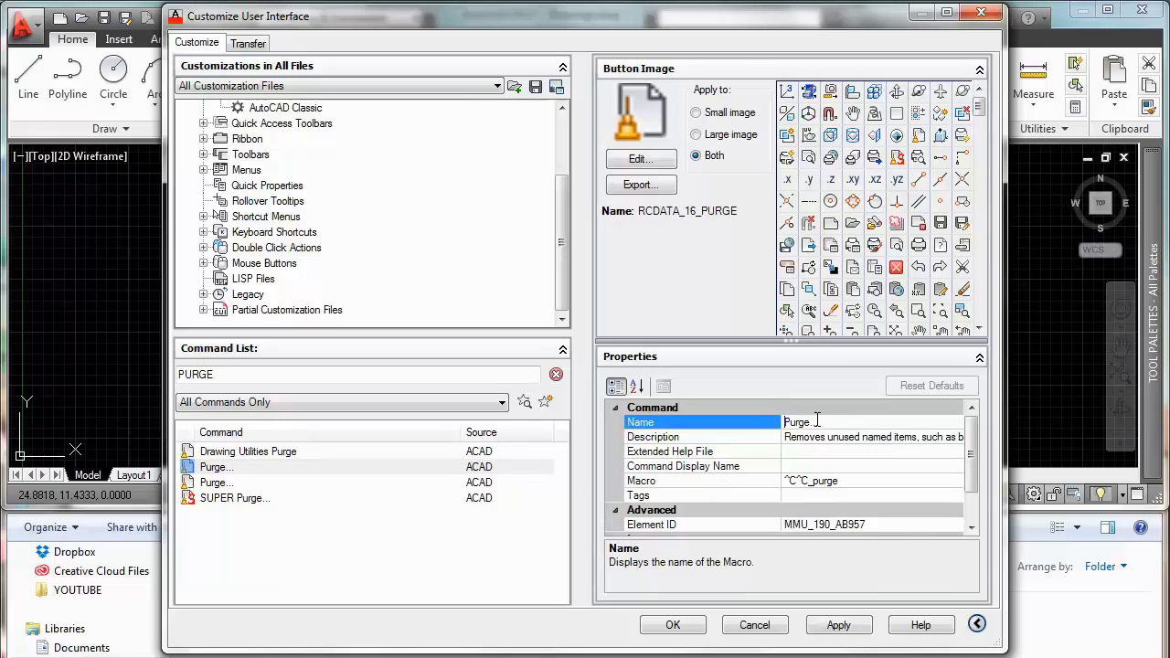
text(SUPER )
text(2)
click(873, 481)
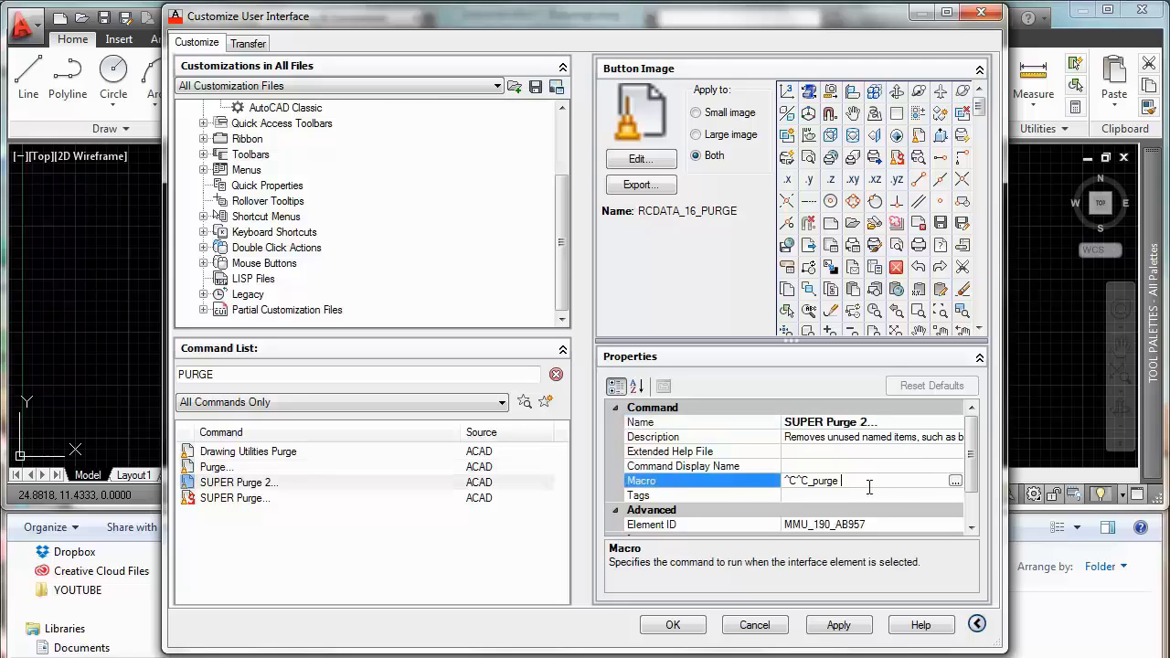
Copy the SUPER Purge macro text, then open SUPER Purge 2's macro in the Long String Editor
click(263, 499)
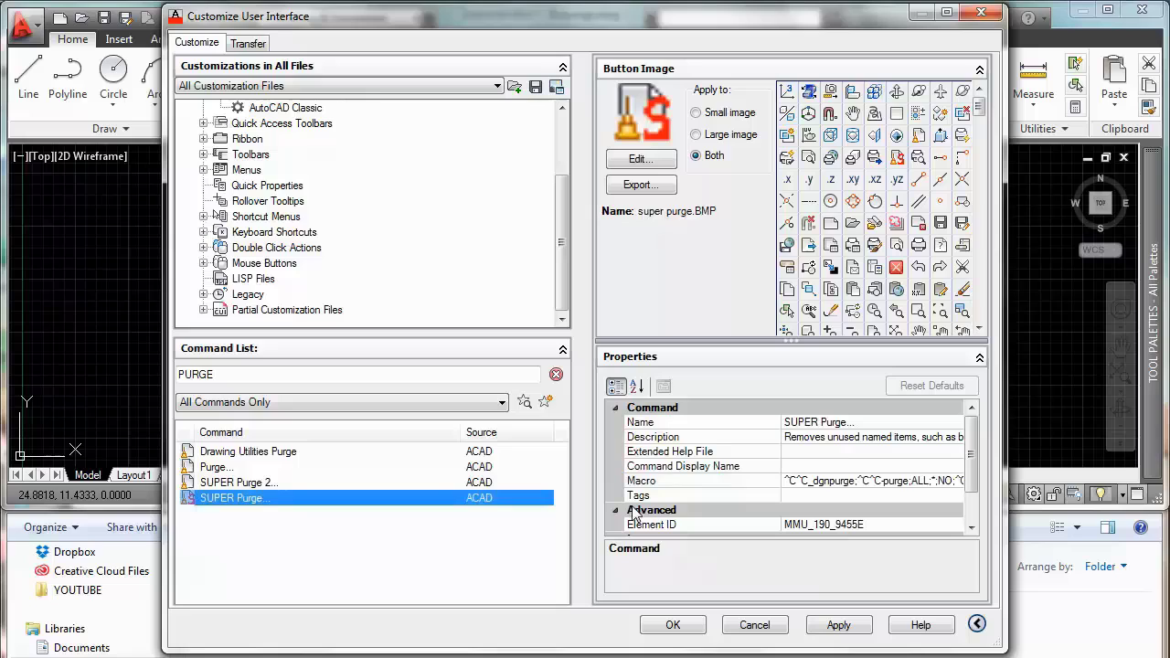
click(956, 485)
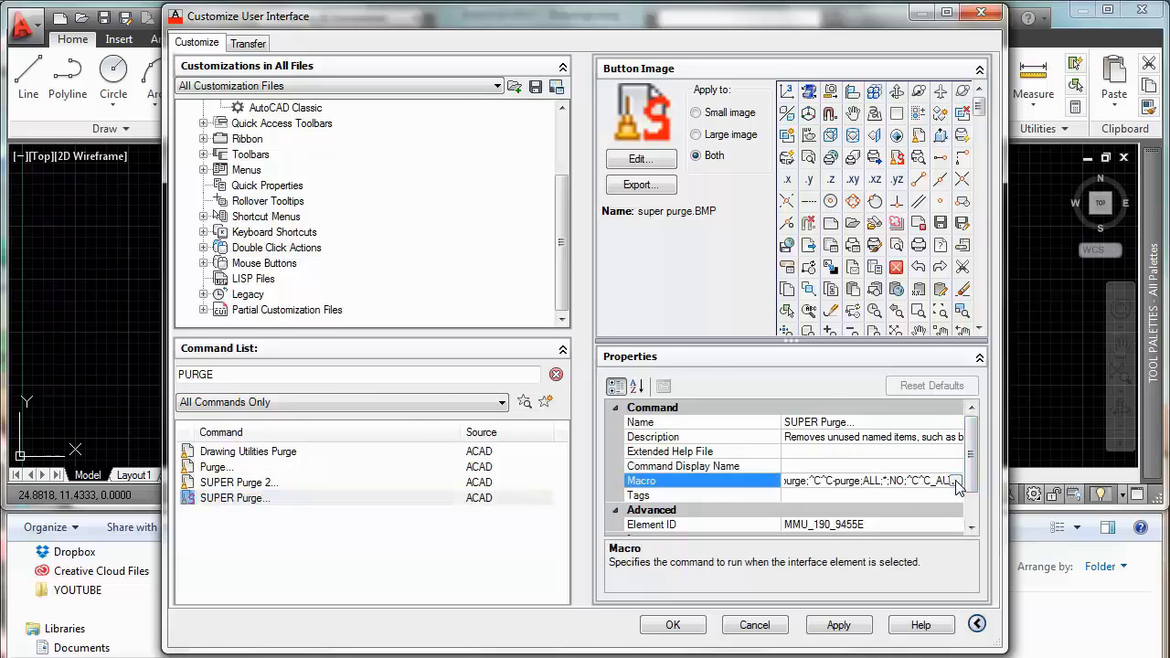
click(956, 482)
key(ctrl+c)
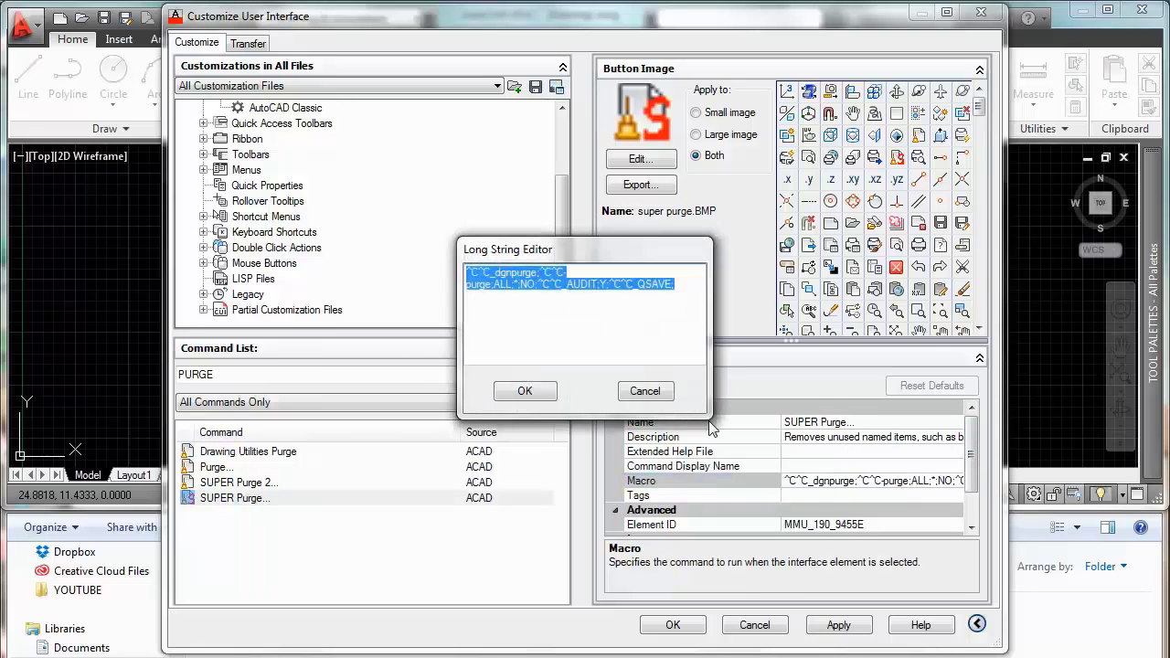
click(524, 391)
click(291, 484)
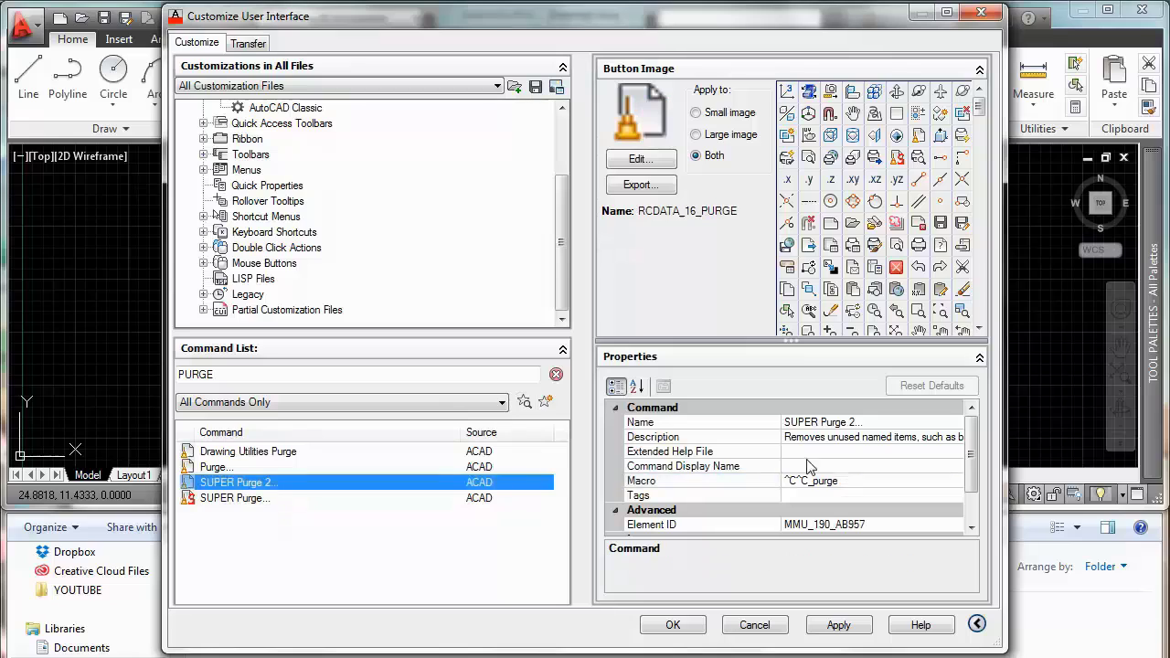
click(951, 483)
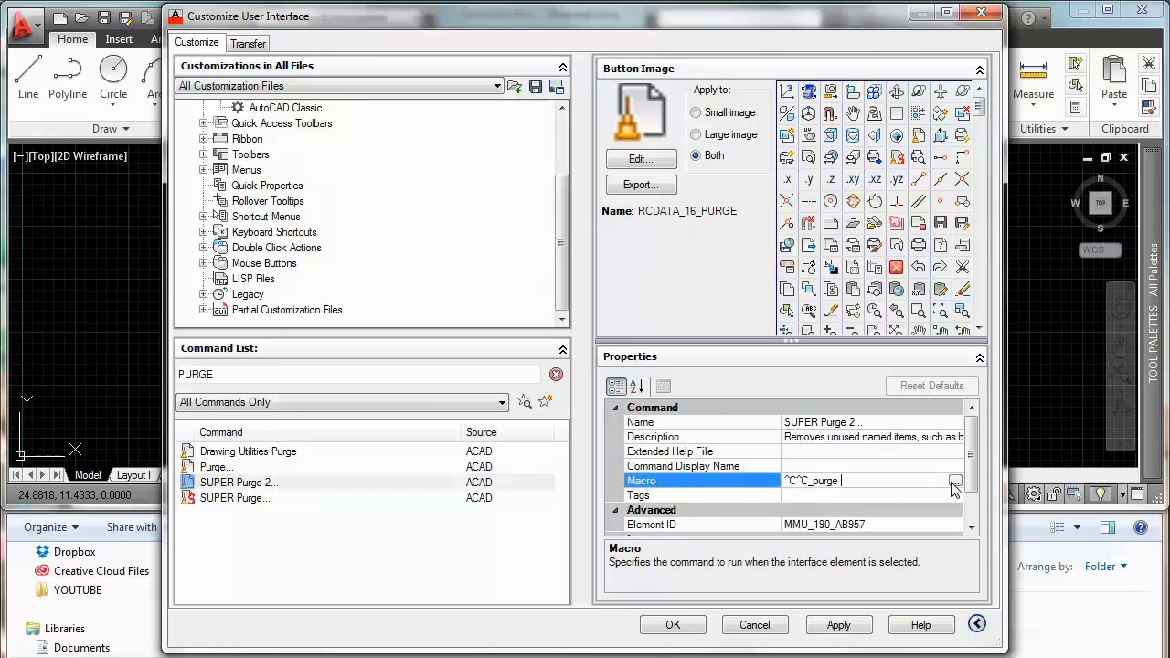
click(956, 481)
Paste the SUPER Purge macro, add a semicolon after AUDIT;Y, and confirm the edited macro
key(ctrl+v)
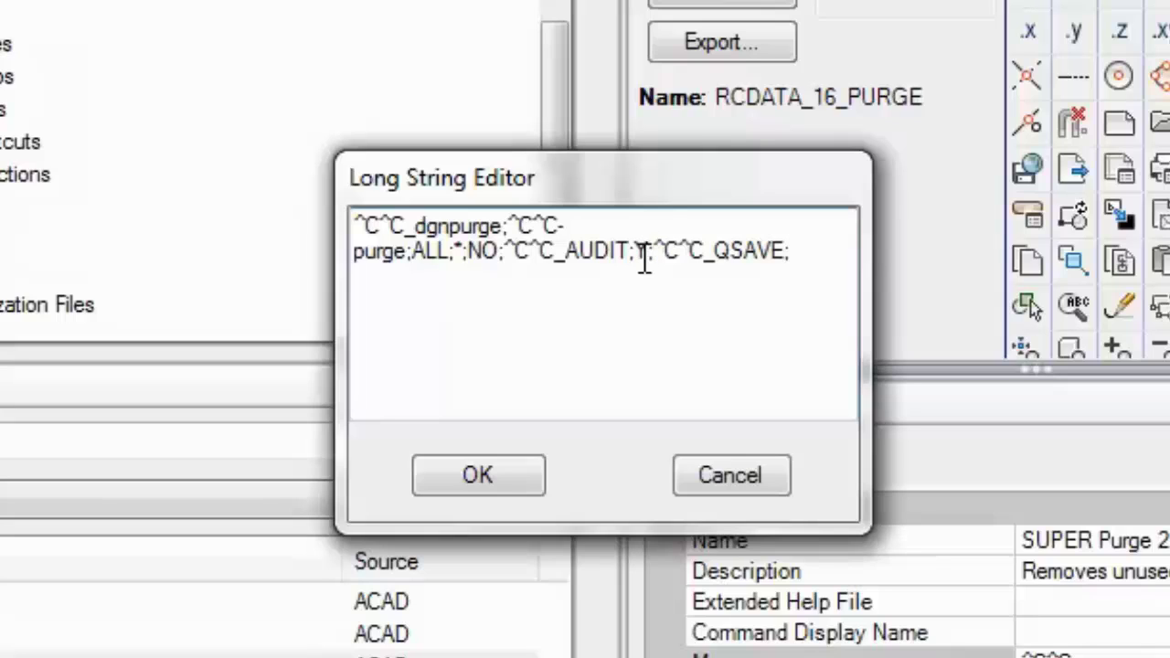
click(647, 251)
text(;)
click(690, 252)
click(523, 468)
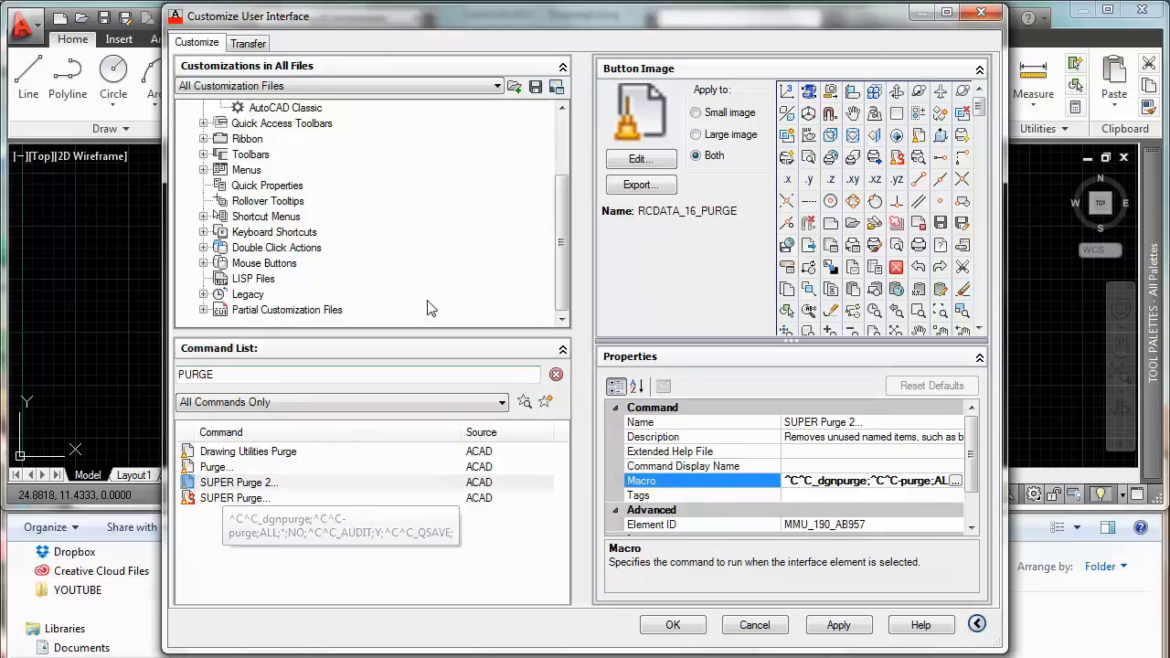
Expand Ribbon > Panels > most used > Row 1 in the customization tree
mouse_move(567, 225)
mouse_down()
mouse_move(567, 205)
mouse_move(553, 199)
mouse_up()
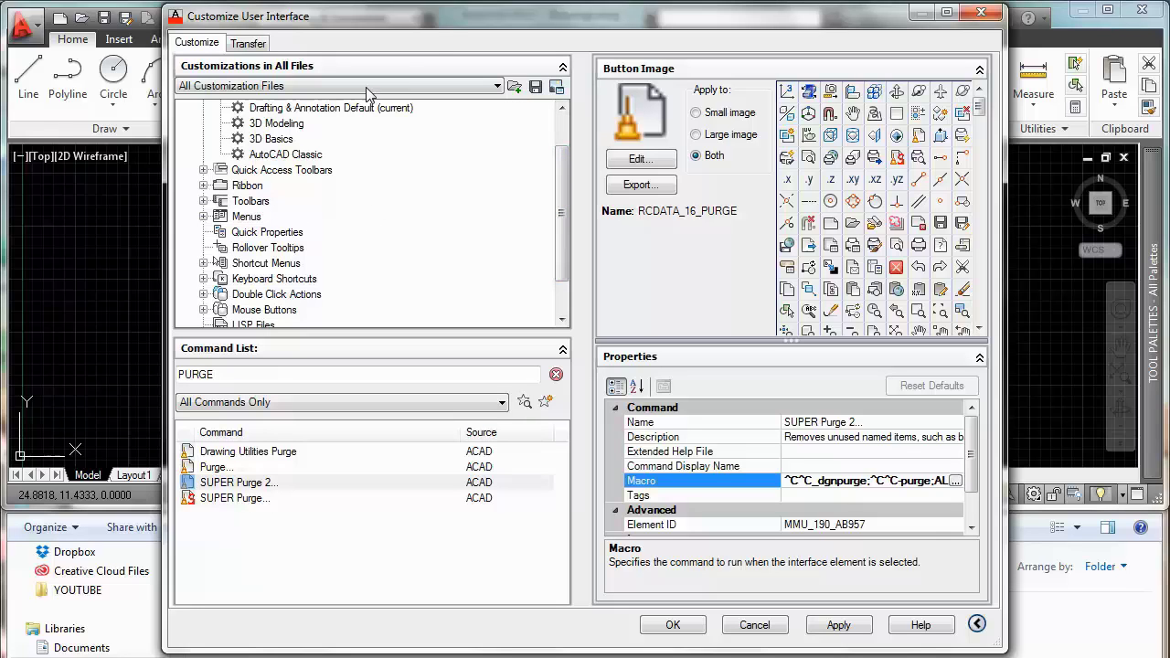
drag(441, 18, 472, 159)
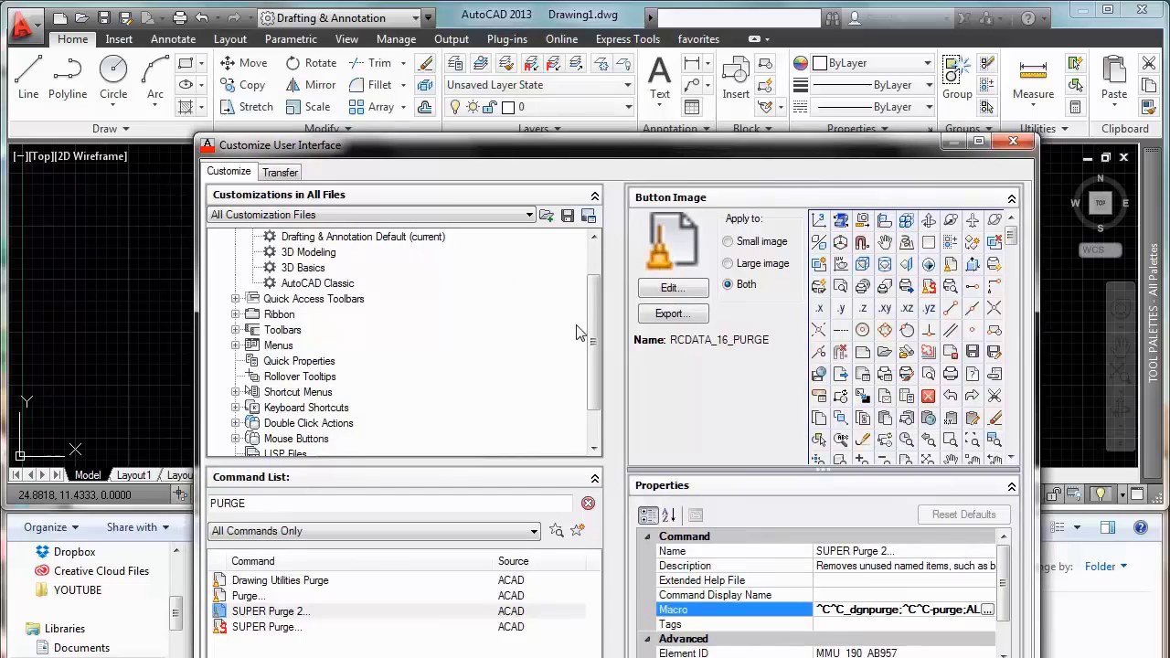
scroll(338, 339, up, 2)
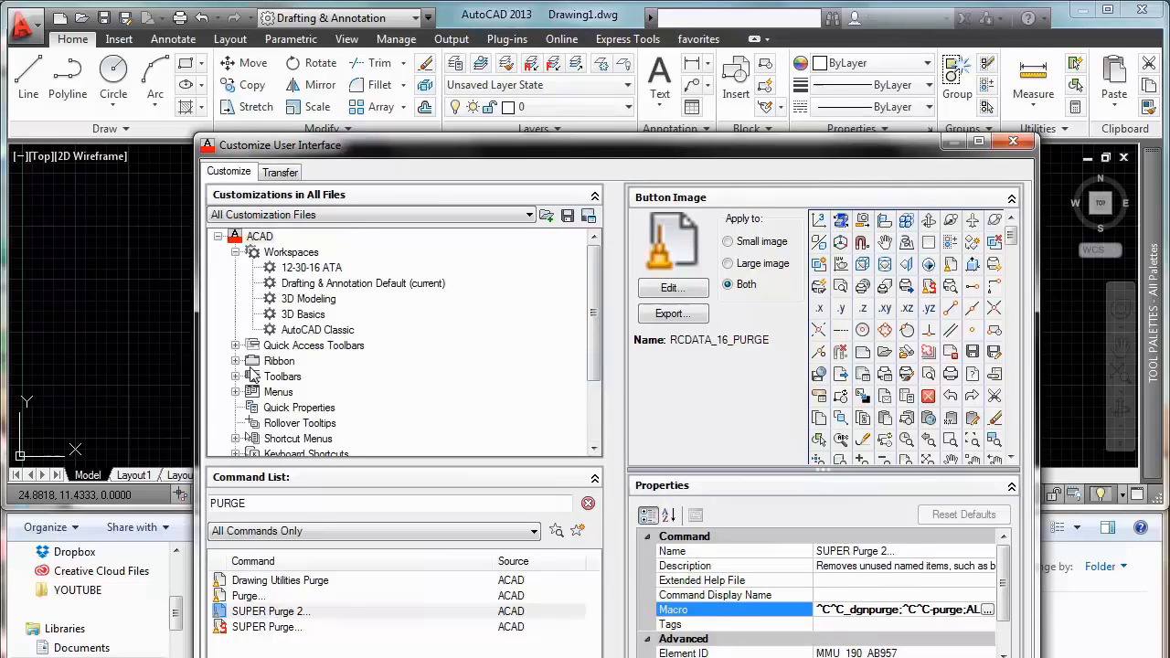
click(234, 361)
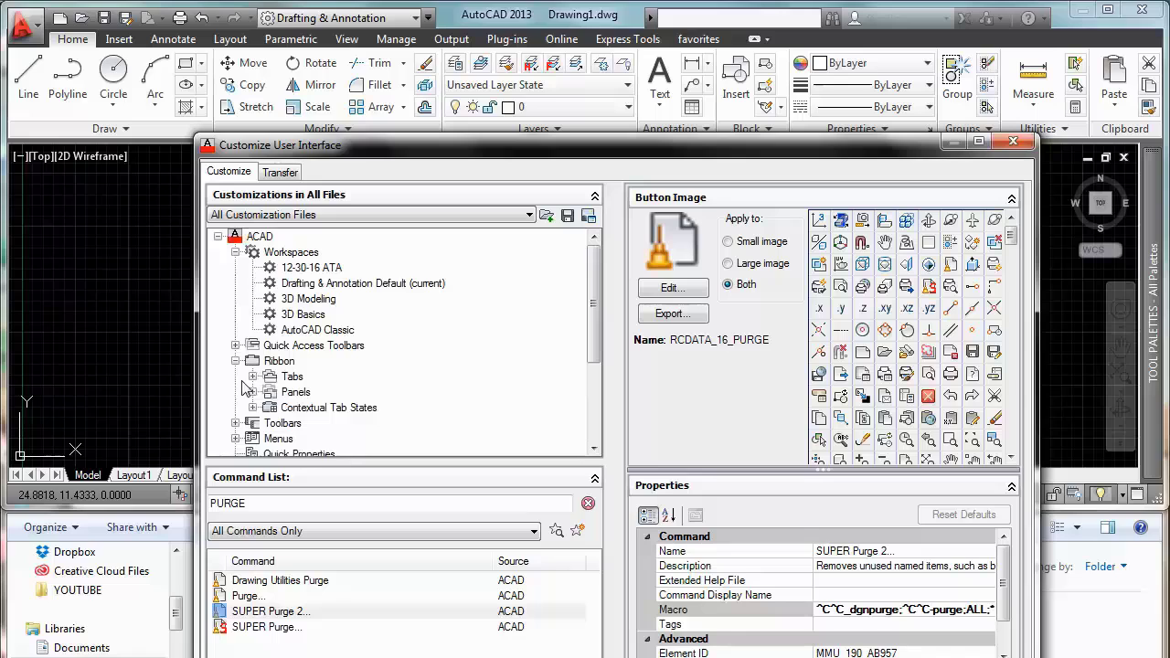
click(253, 392)
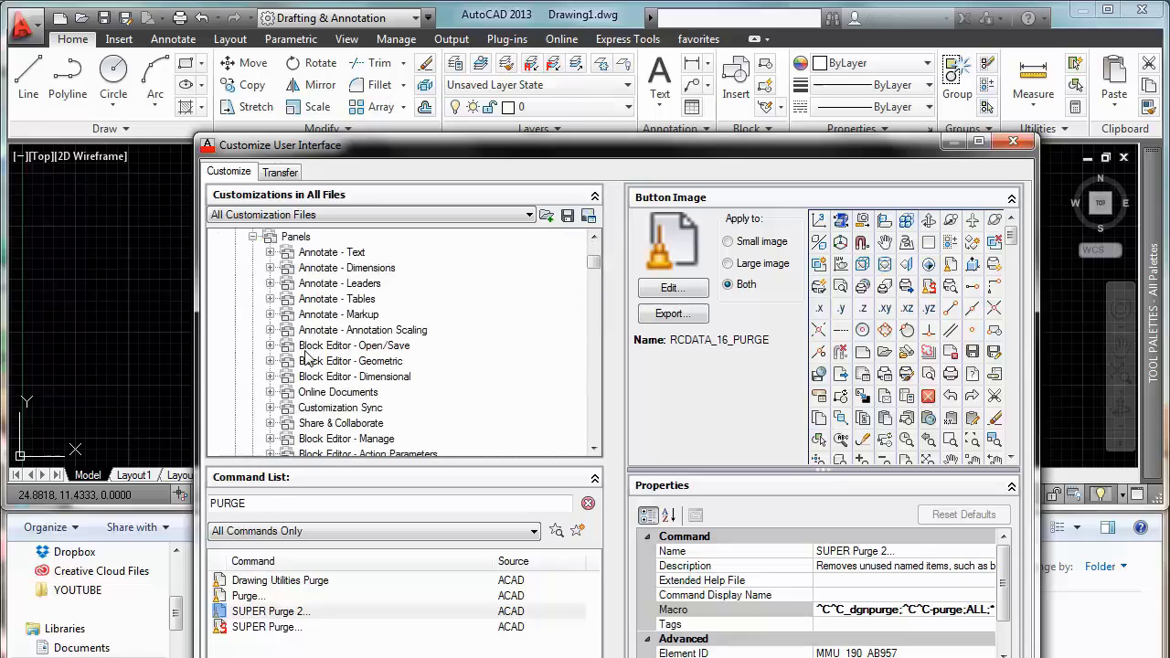
scroll(324, 331, down, 15)
scroll(325, 331, down, 20)
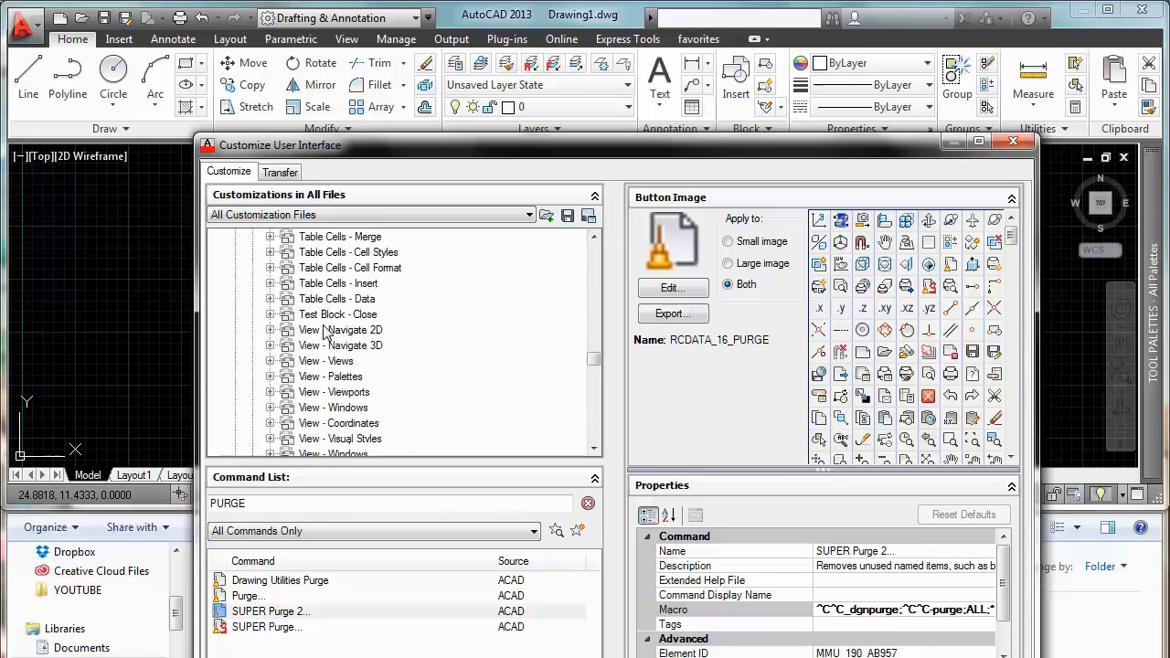
scroll(325, 333, down, 2)
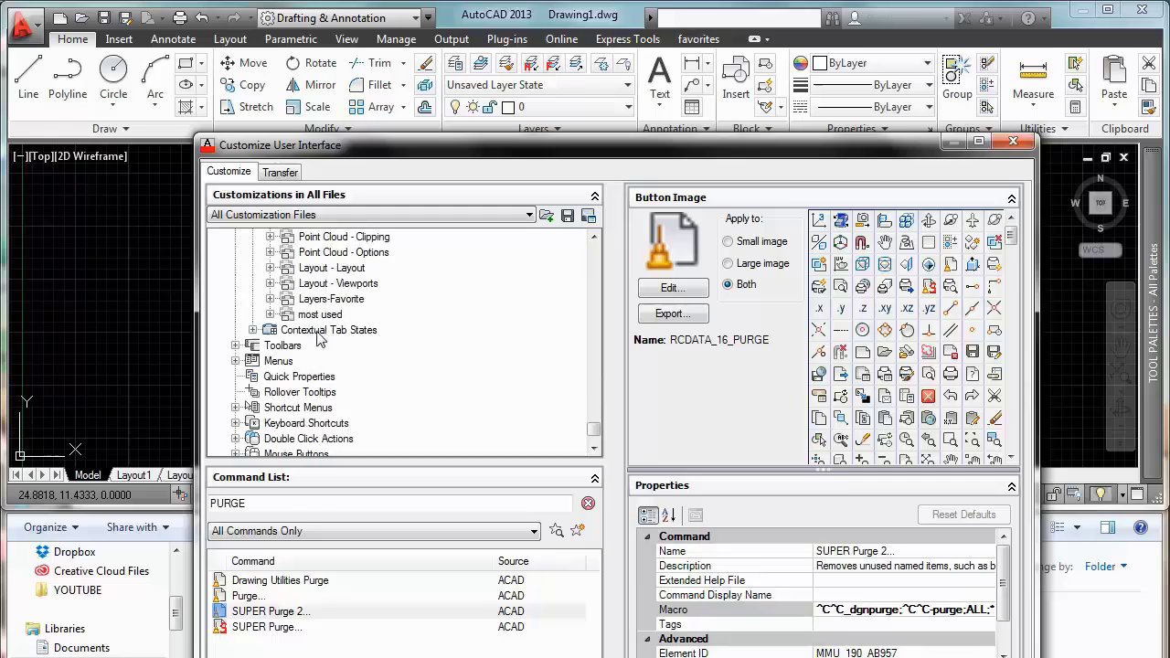
click(270, 315)
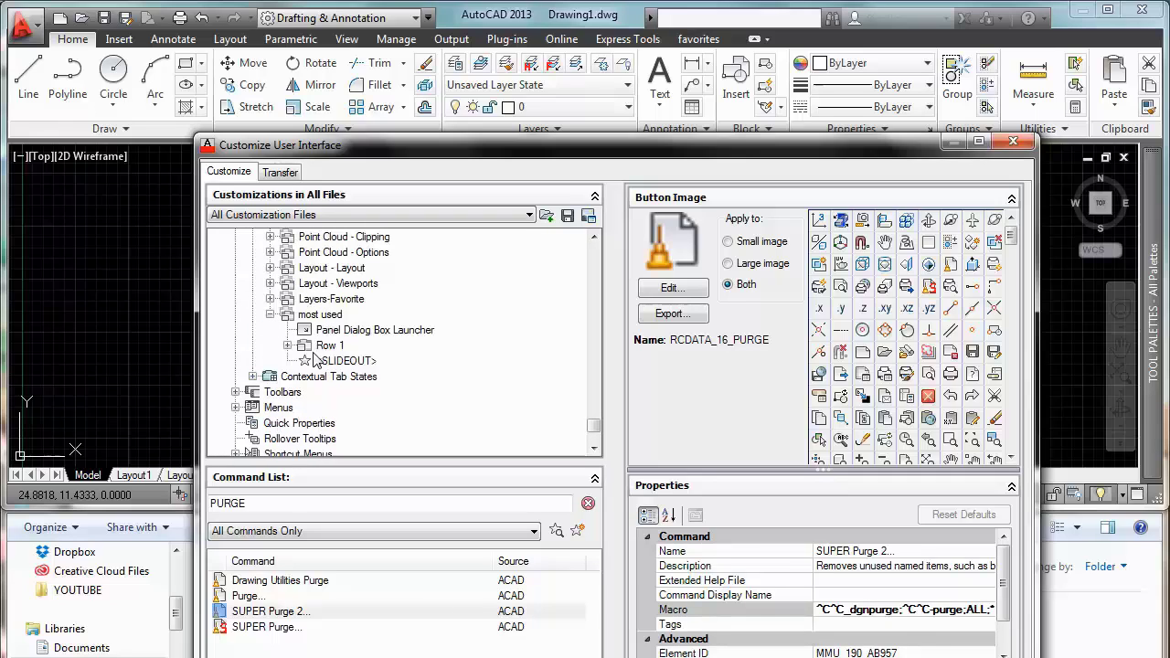
click(288, 346)
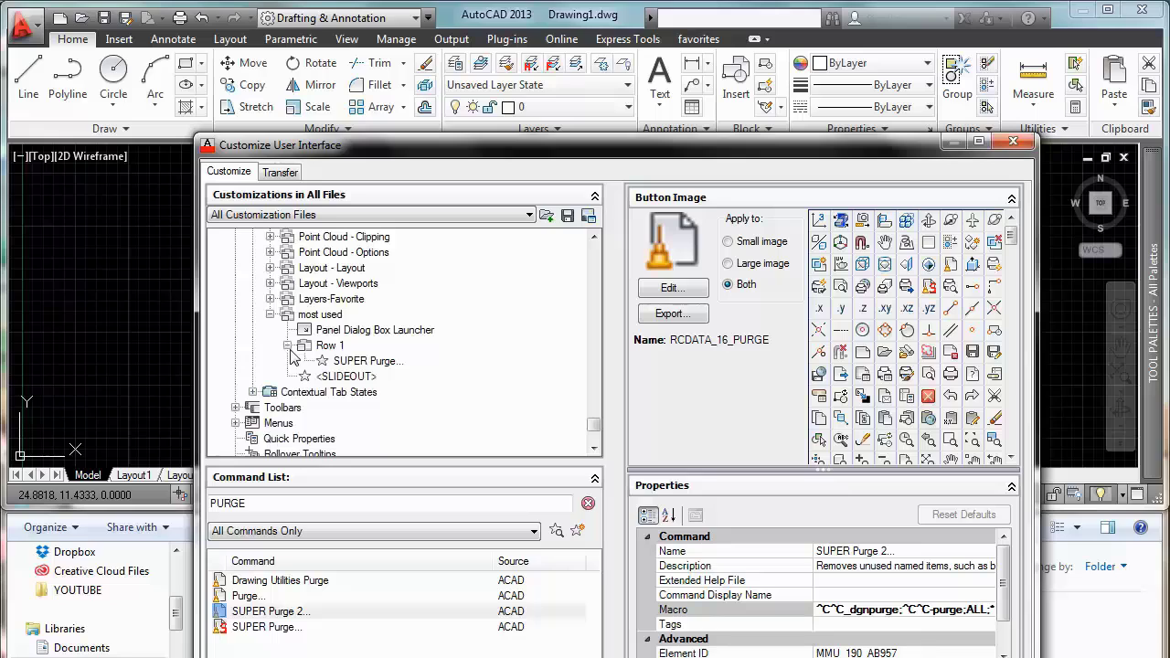
Drag SUPER Purge 2... from the Command List into Row 1 beside SUPER Purge
click(351, 364)
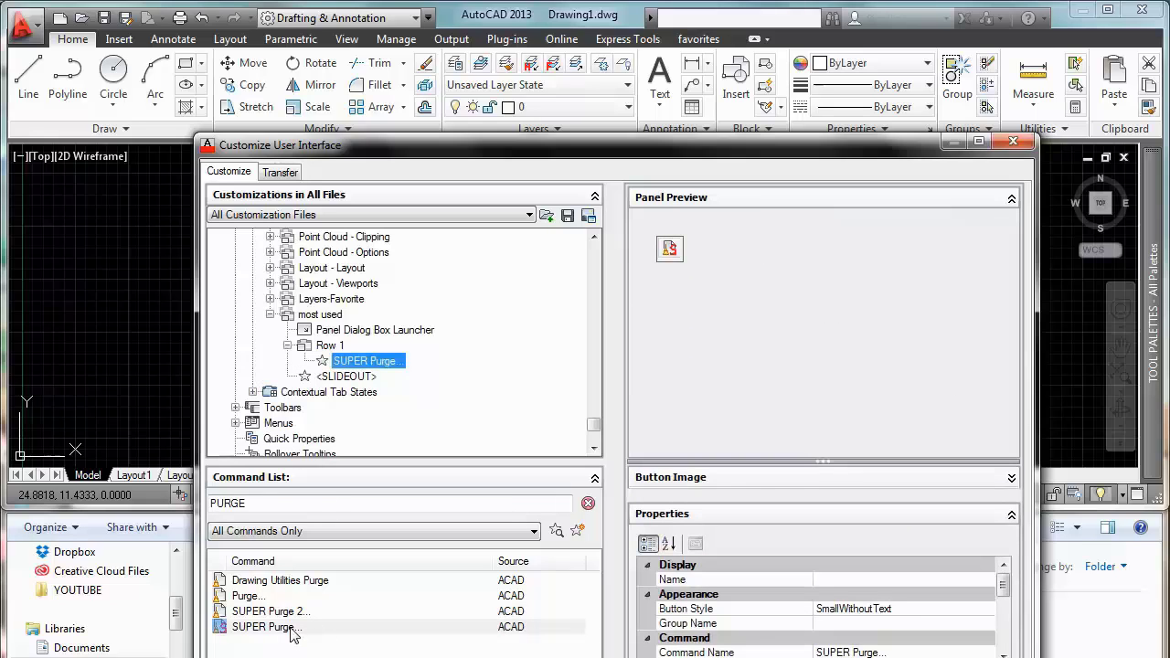
click(291, 611)
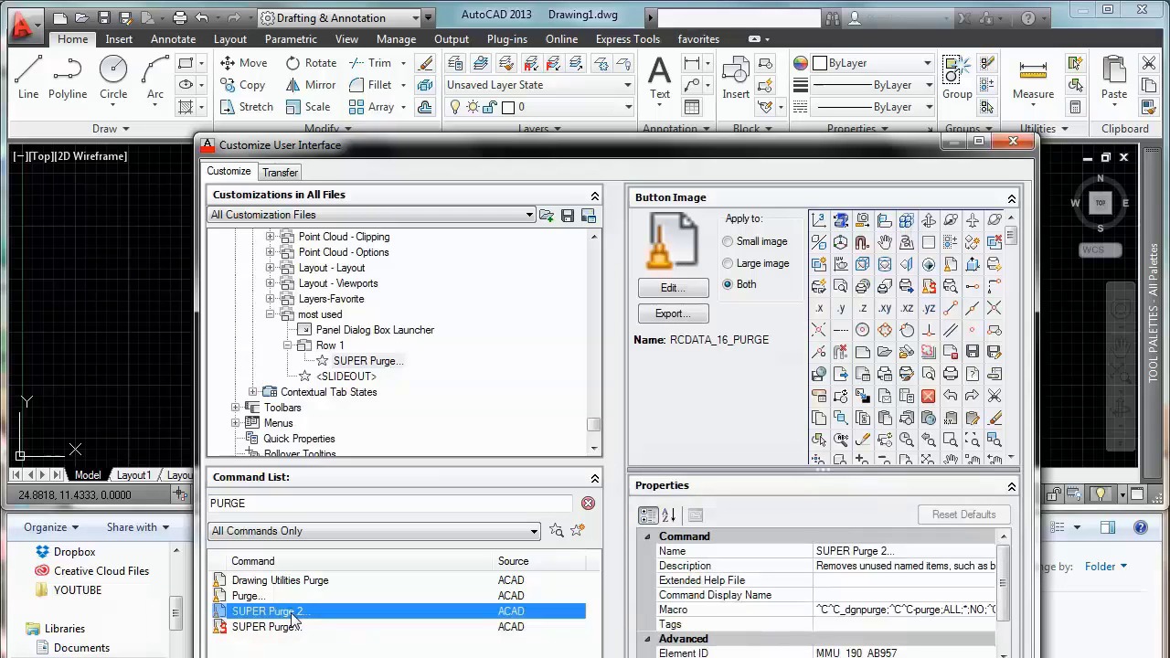
drag(277, 619, 363, 375)
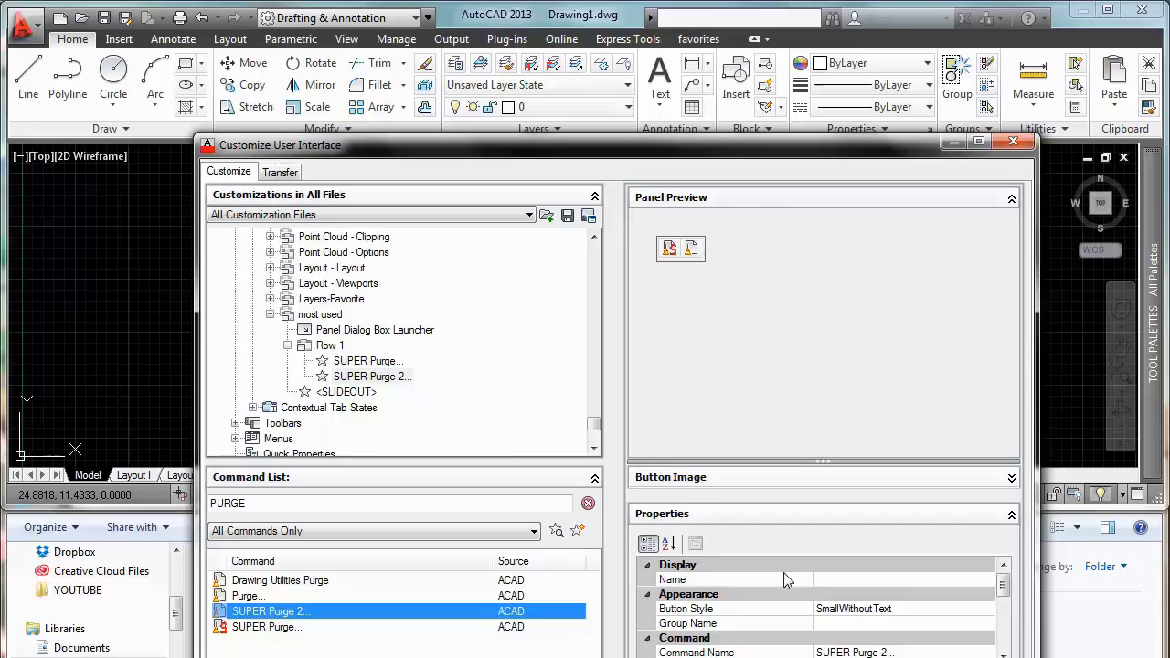
drag(773, 155, 798, 64)
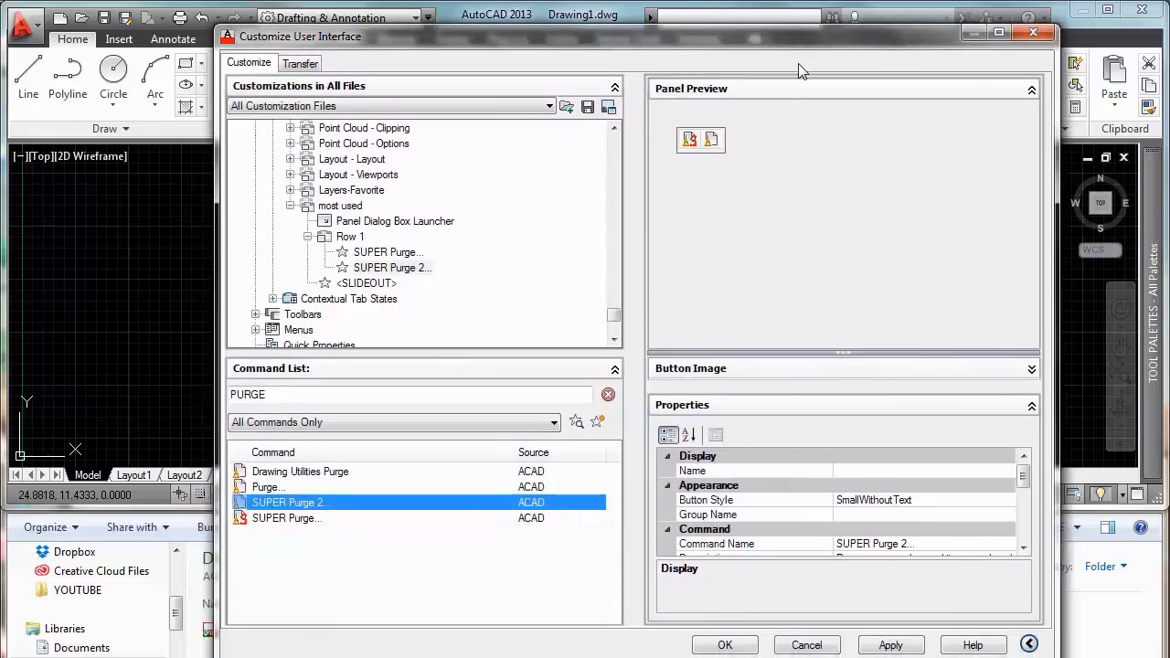
Apply and close the interface customization, then show the favorites ribbon tab
click(888, 644)
click(731, 645)
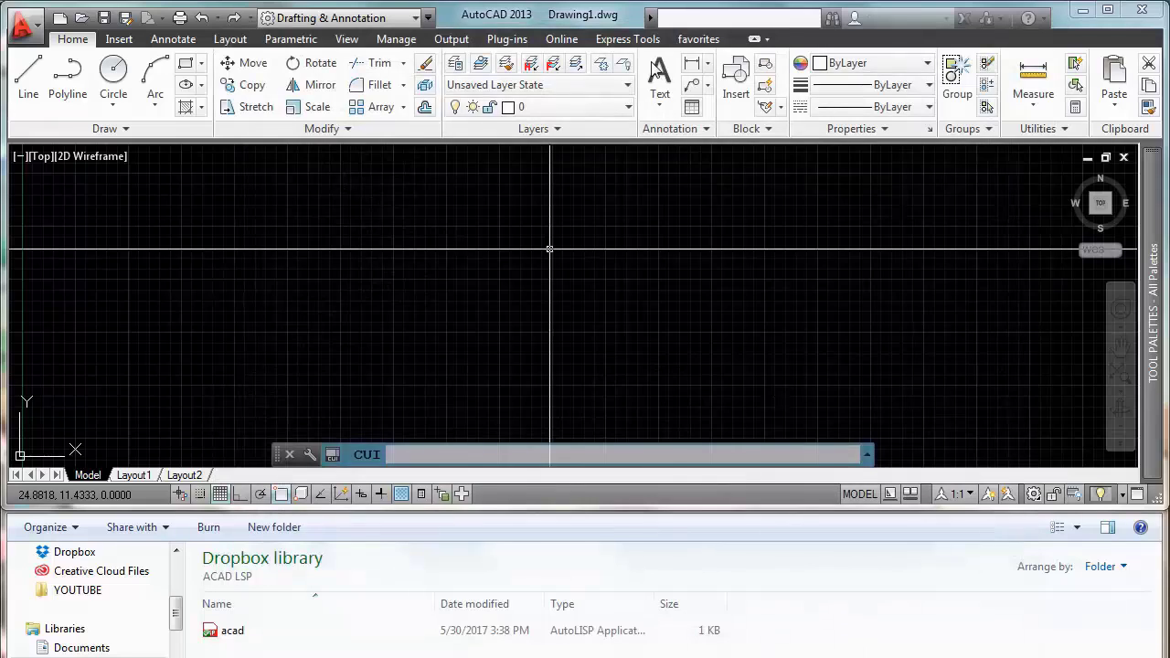
click(704, 43)
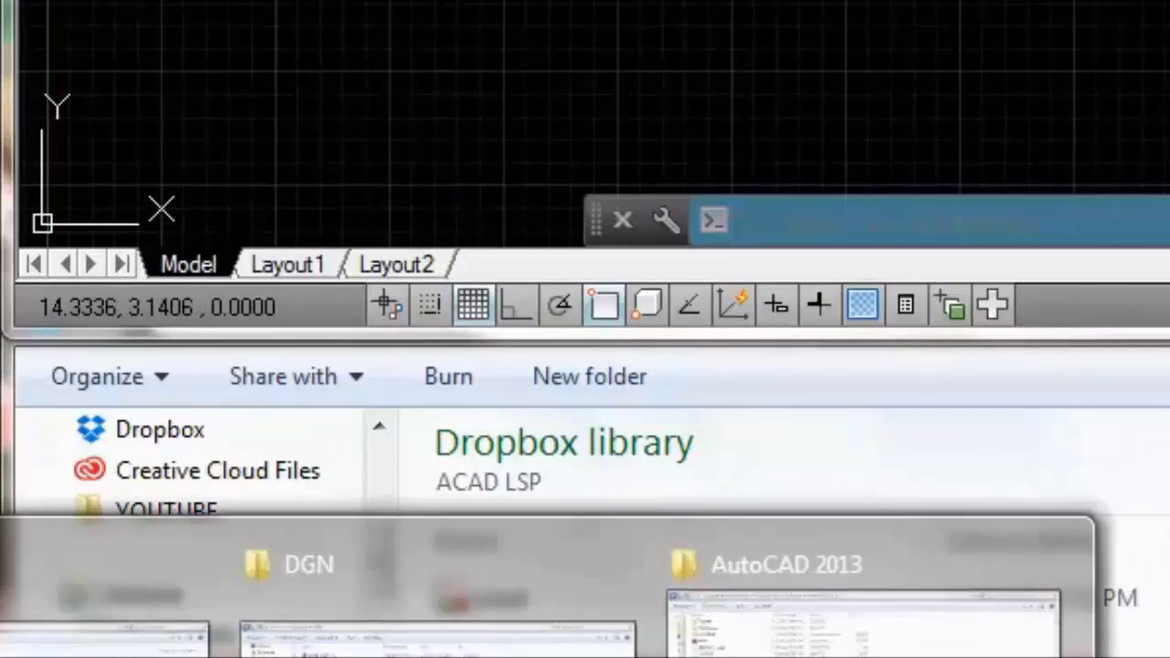
Open the 4,231 KB -ROOF PLAN - 2 drawing from the Dropbox DGN folder in AutoCAD
mouse_move(50, 640)
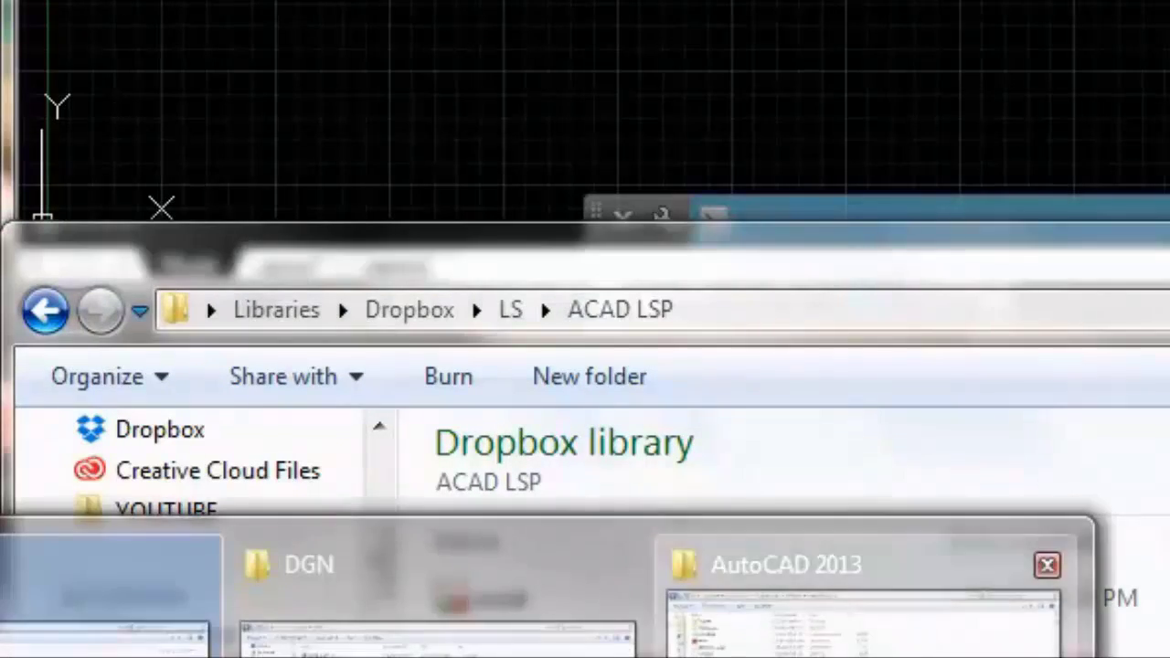
click(822, 612)
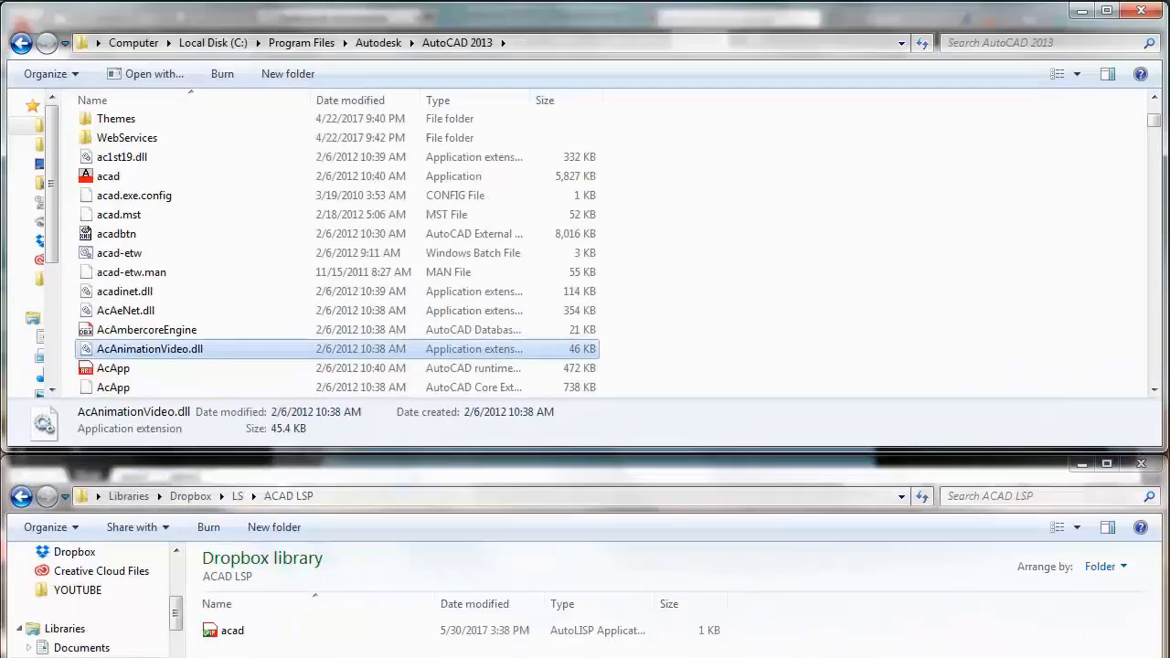
click(484, 631)
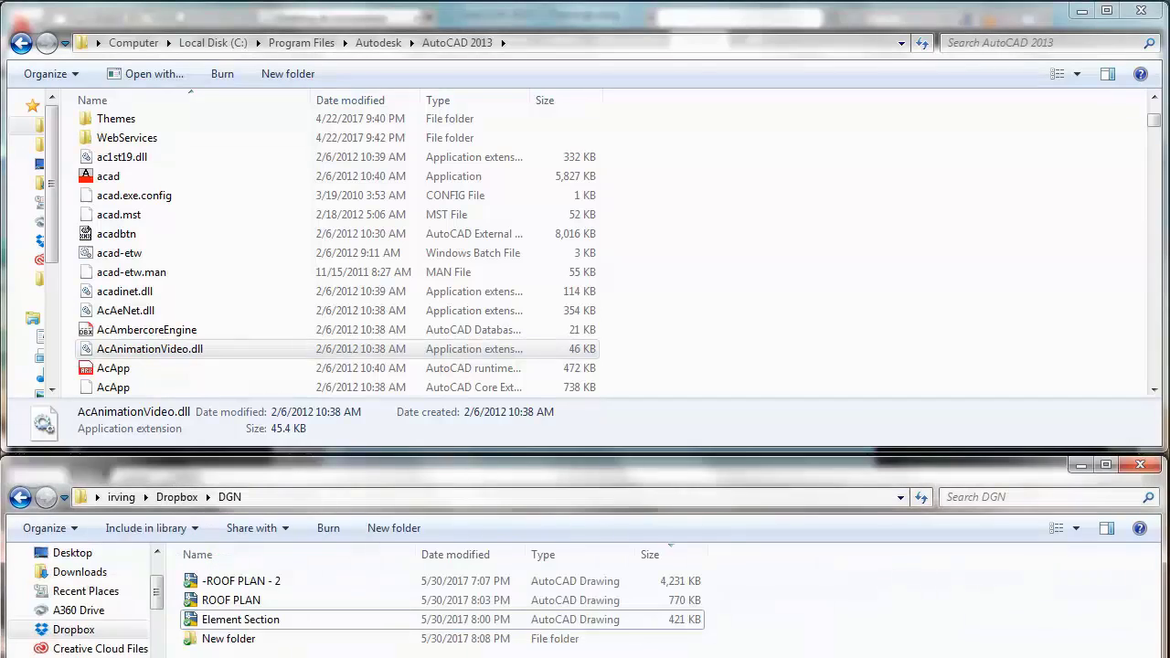
click(1081, 10)
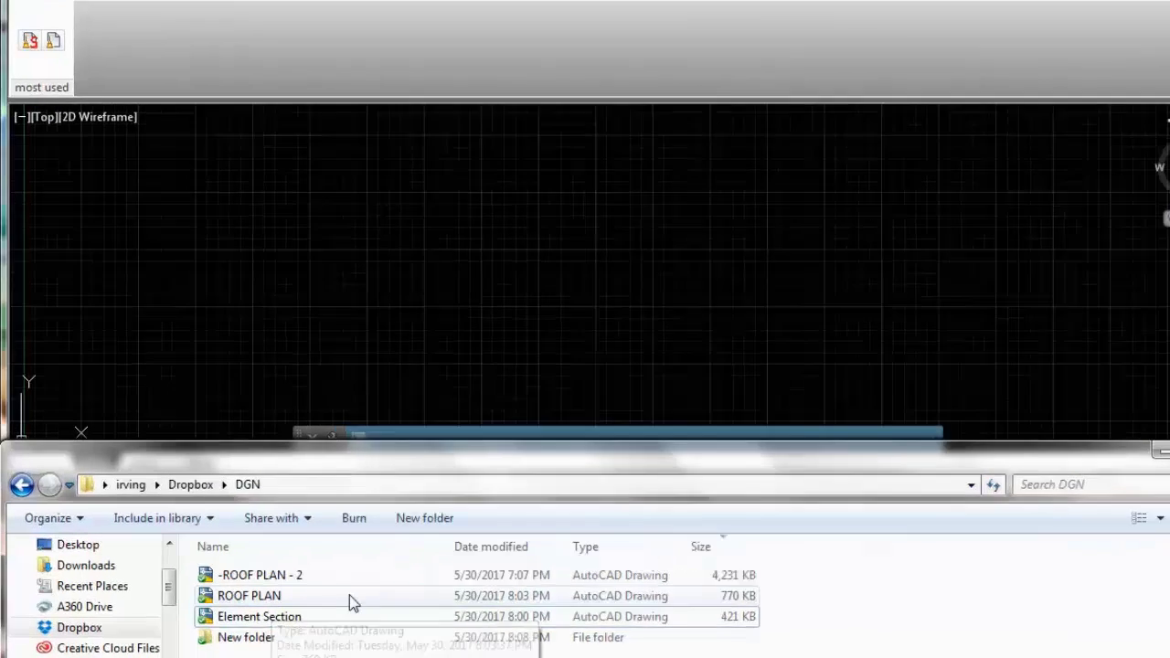
click(265, 582)
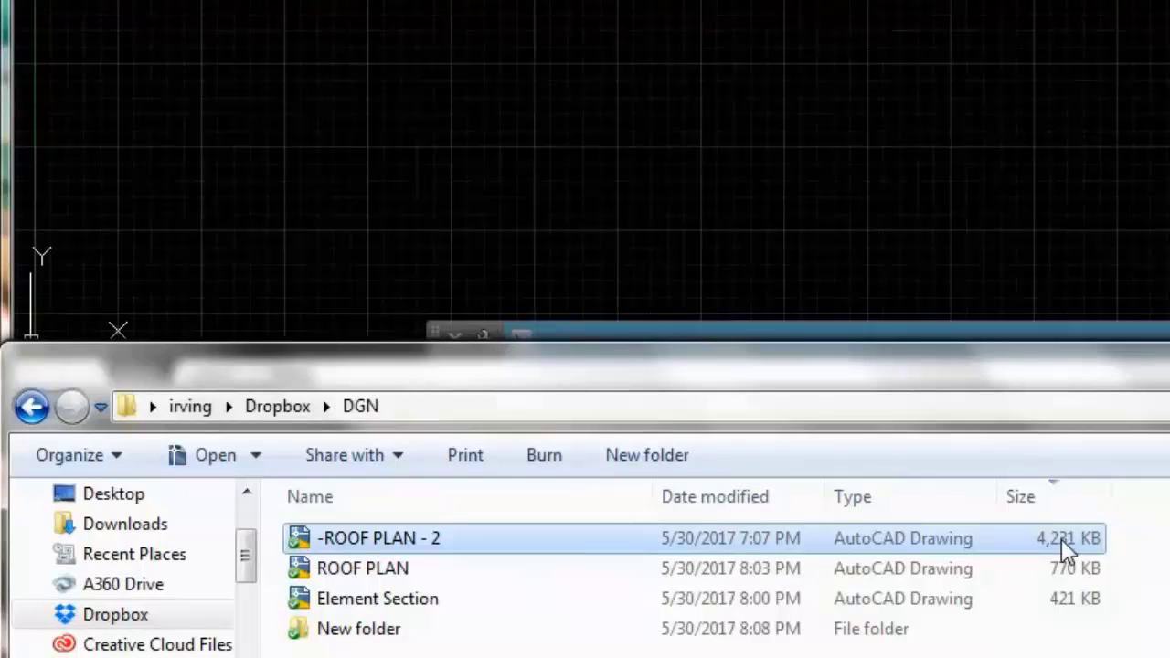
double_click(448, 543)
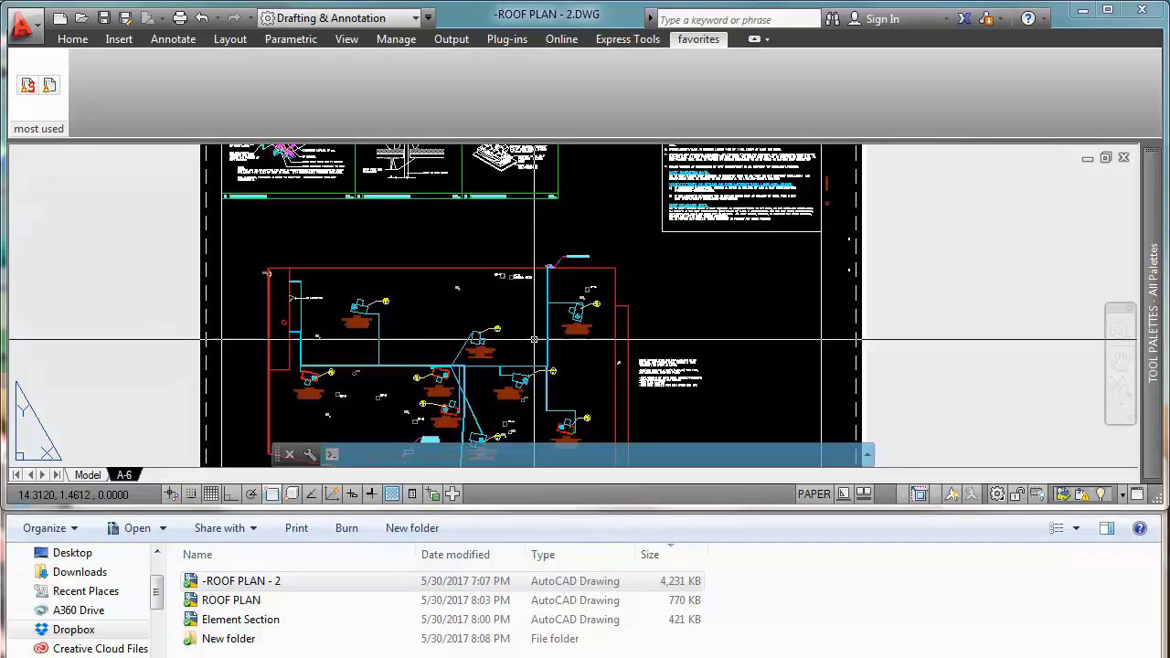
Zoom extents, run SUPER Purge 2, and confirm -ROOF PLAN - 2 is now 769 KB
middle_click(406, 265)
middle_click(406, 265)
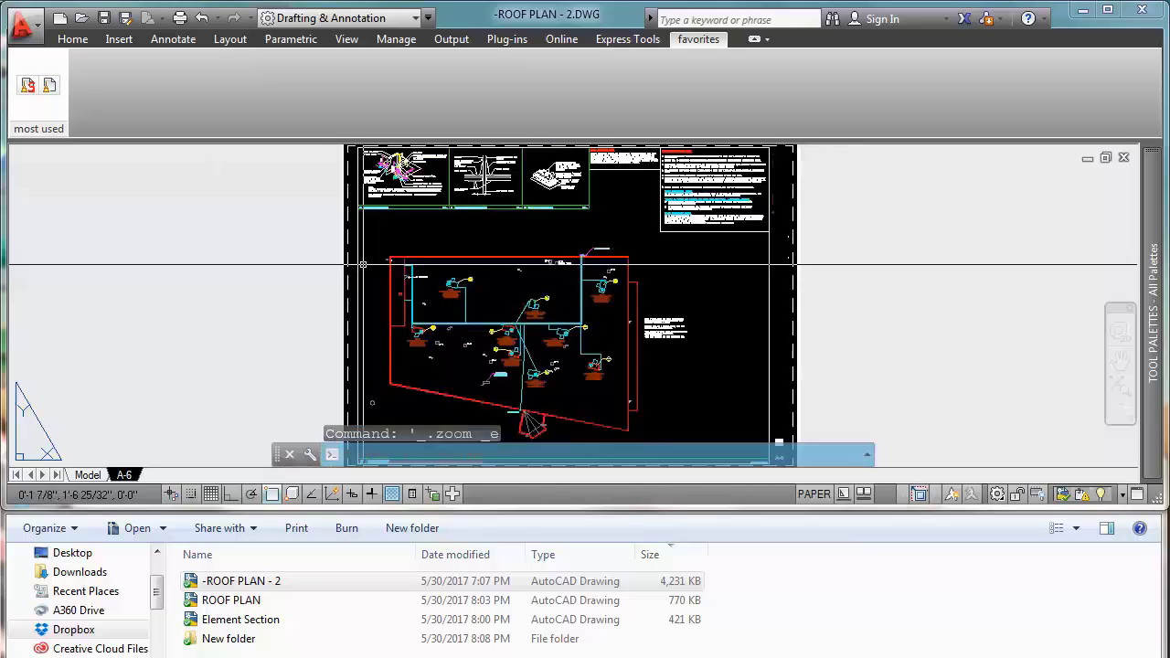
click(50, 87)
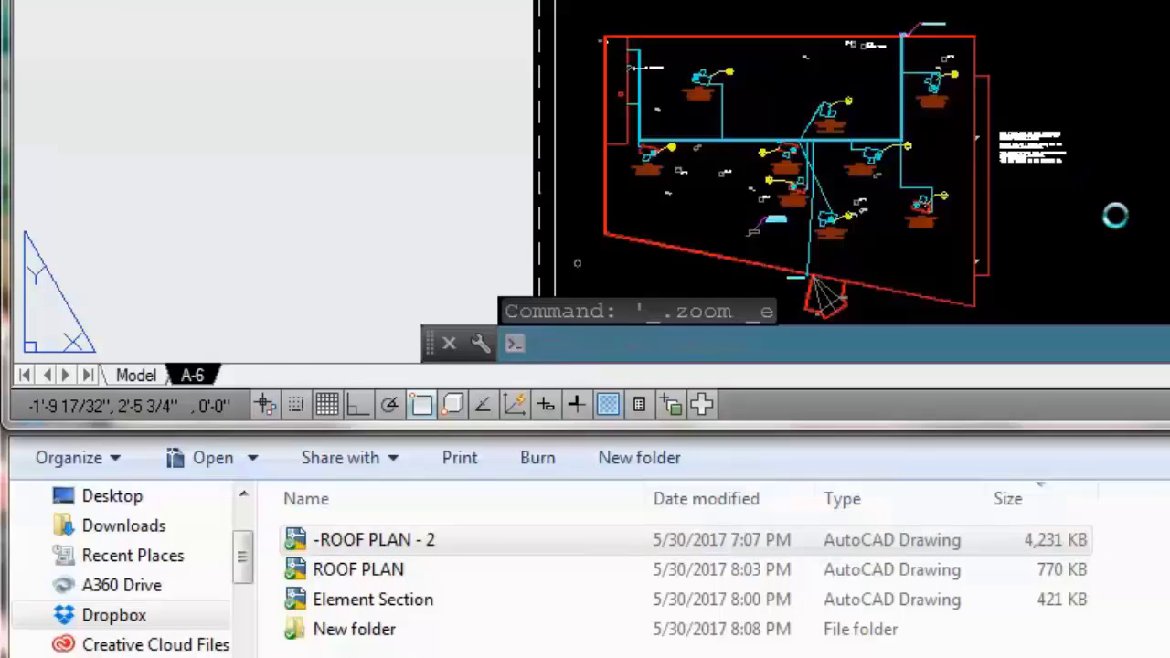
click(1014, 547)
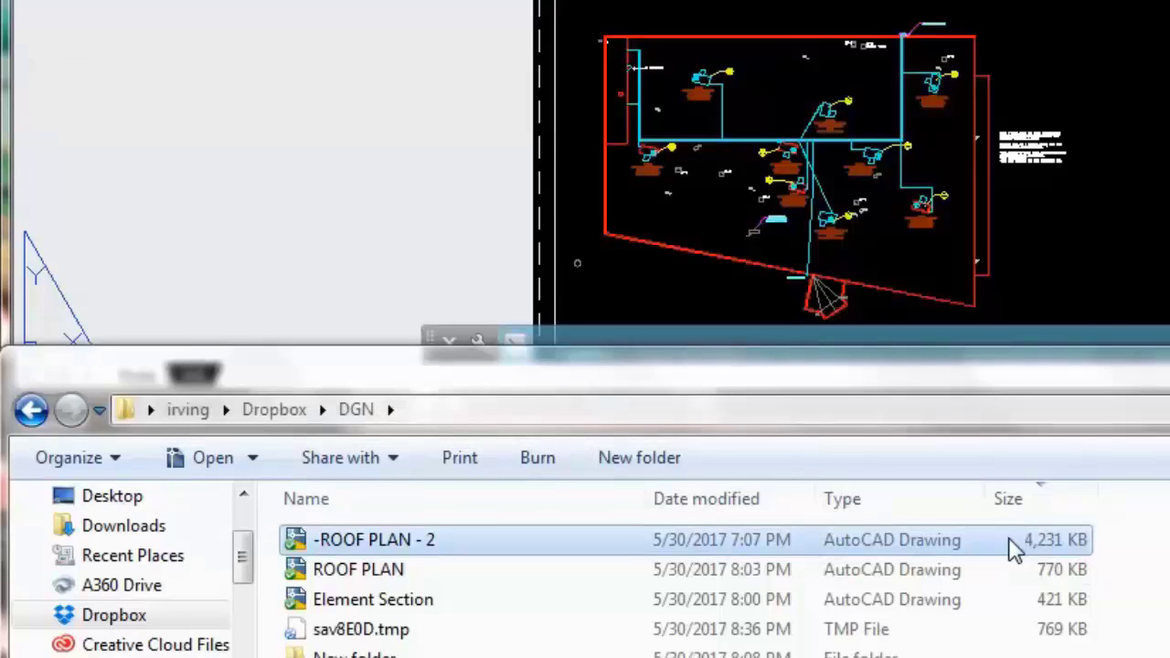
click(900, 599)
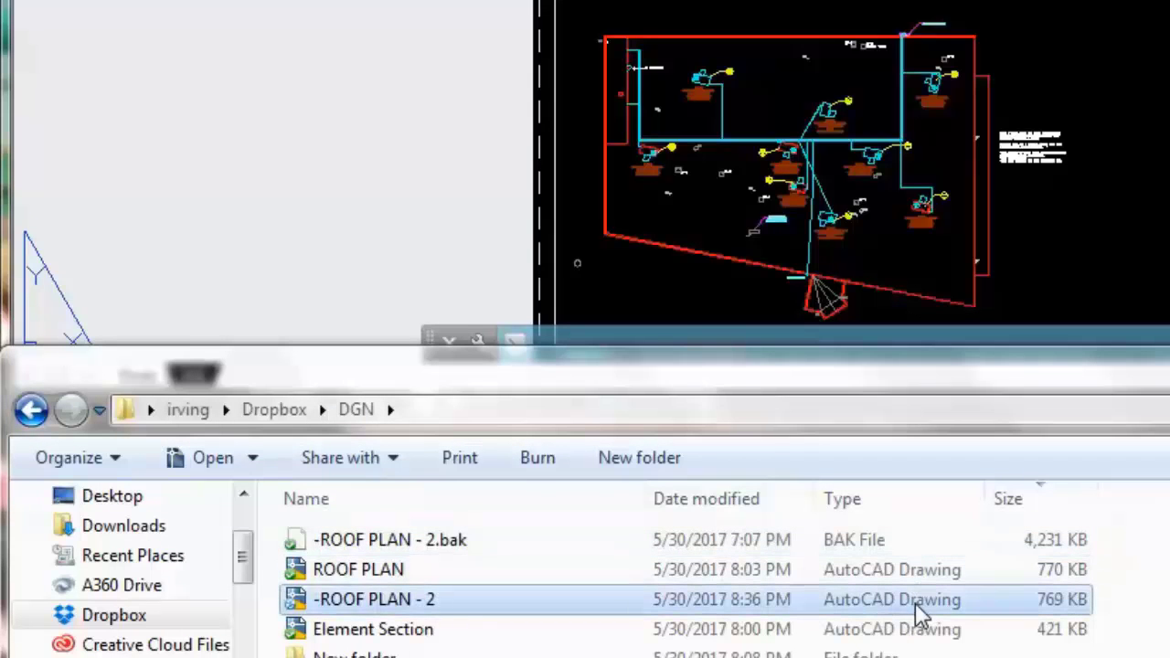